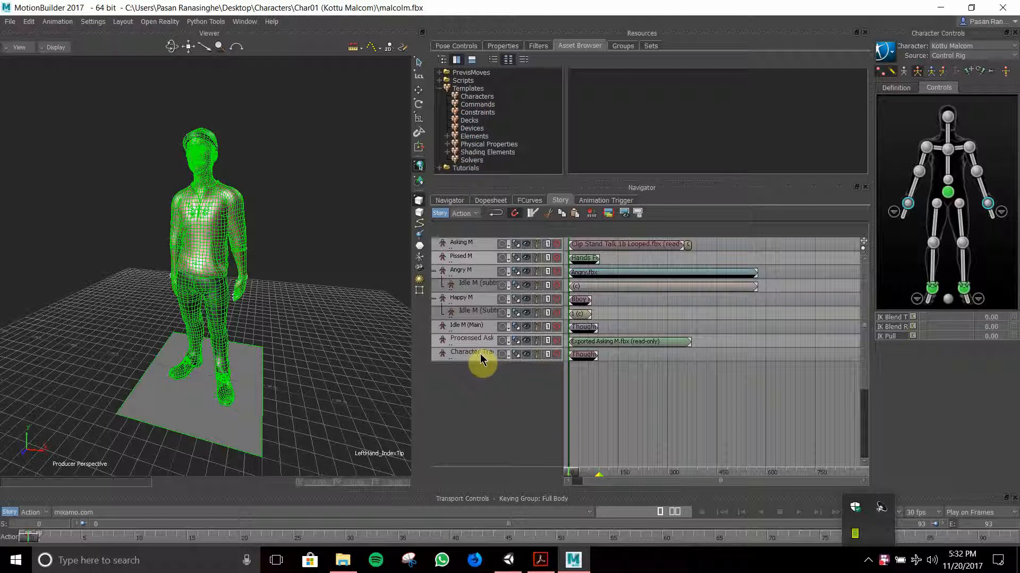
Step: Expand the Pissed M, Angry M and Happy M tracks and their Idle M subtracks, with the character model deselected
click(484, 315)
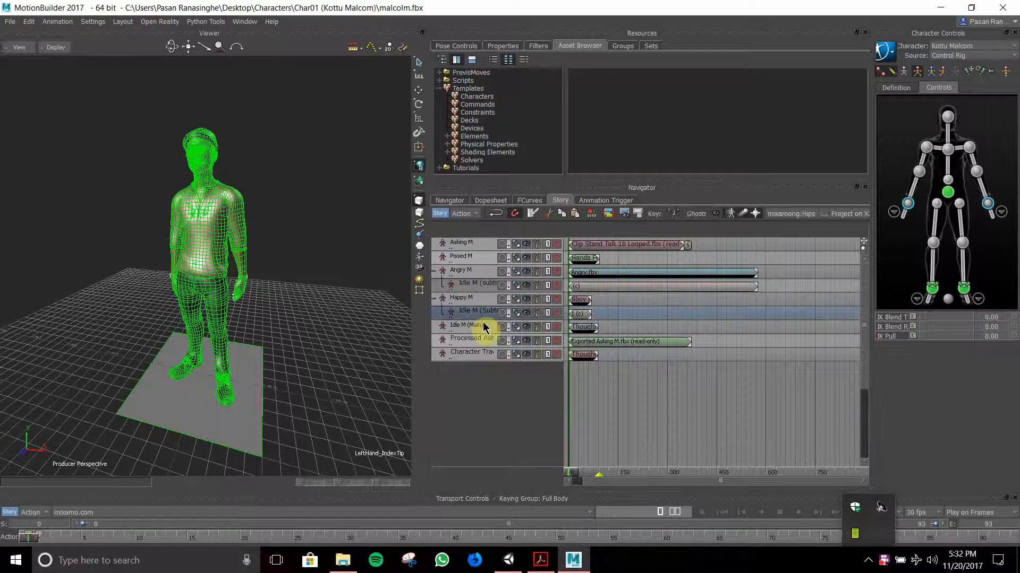
mouse_move(483, 320)
mouse_down()
mouse_move(487, 334)
mouse_move(483, 309)
mouse_move(485, 320)
mouse_up()
click(609, 295)
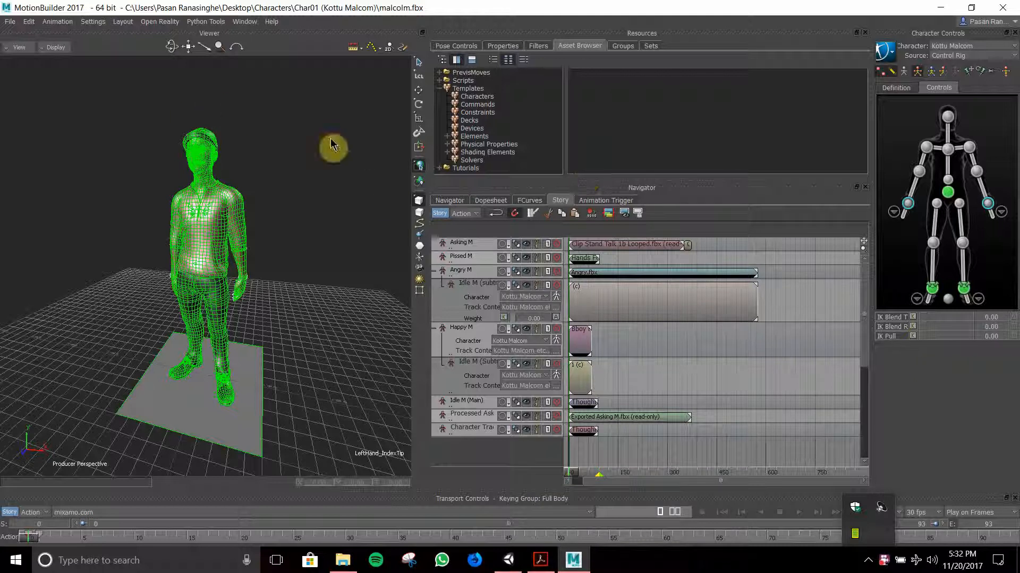
click(318, 263)
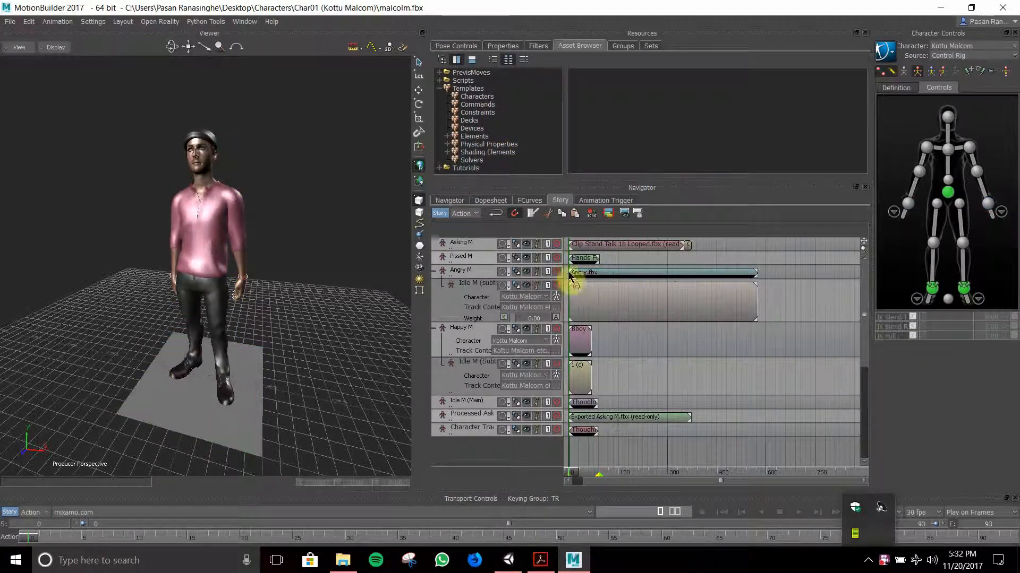
drag(485, 278, 489, 304)
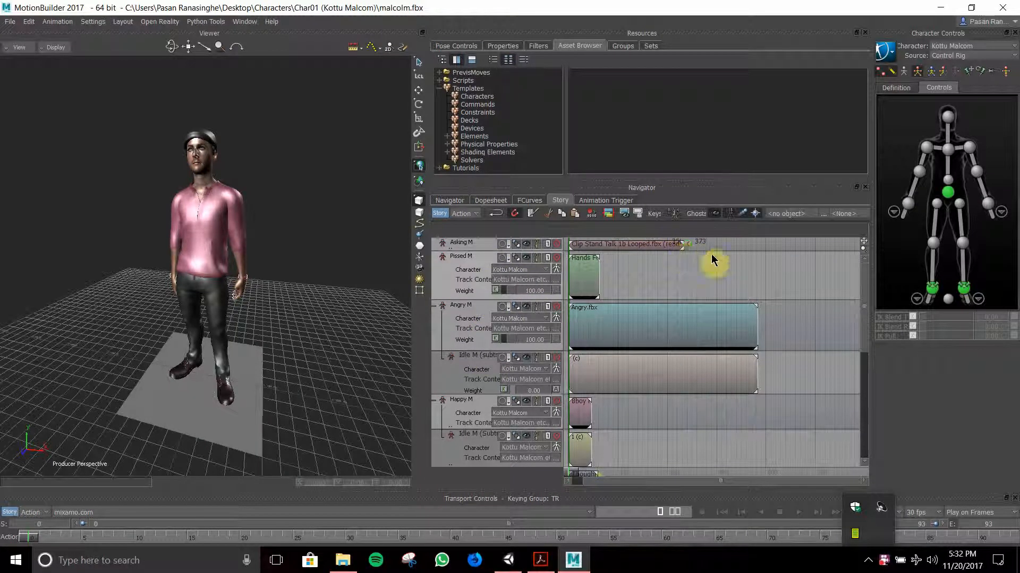
Step: Expand the Processed Asking M, Character Track and Idle M (Main) tracks and widen the track column so full names fit
drag(680, 242, 668, 243)
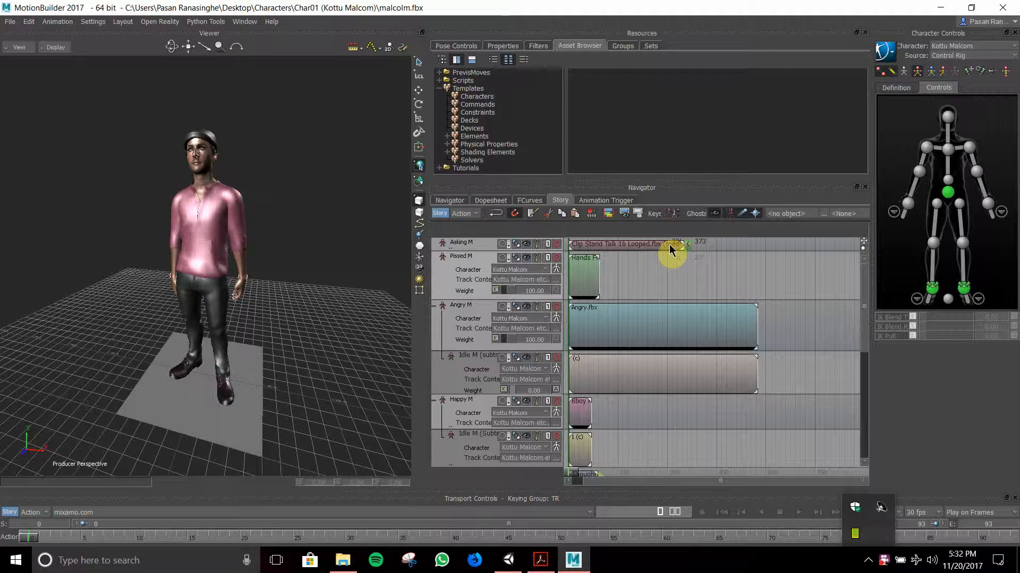
scroll(660, 312, down, 6)
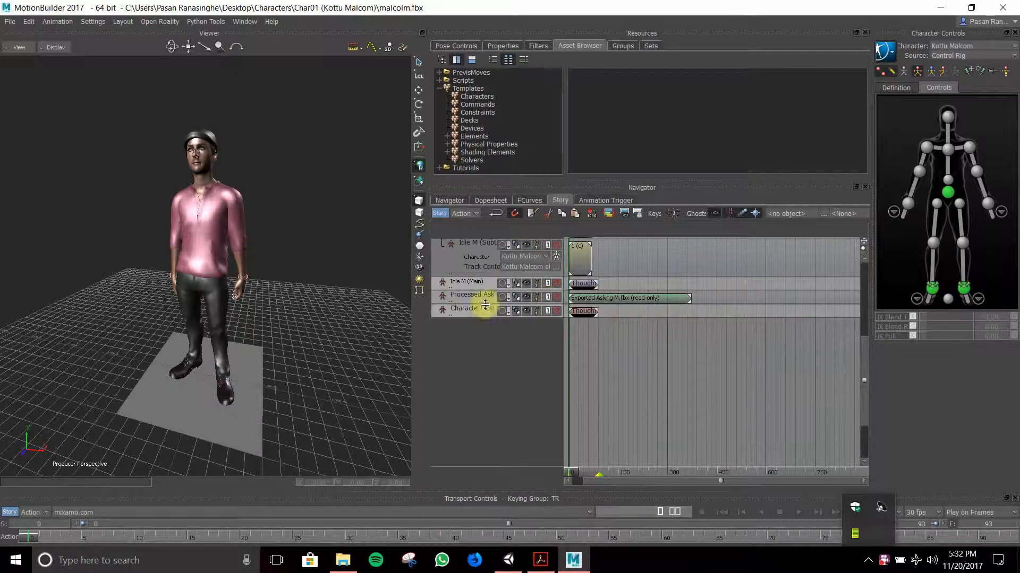
double_click(484, 306)
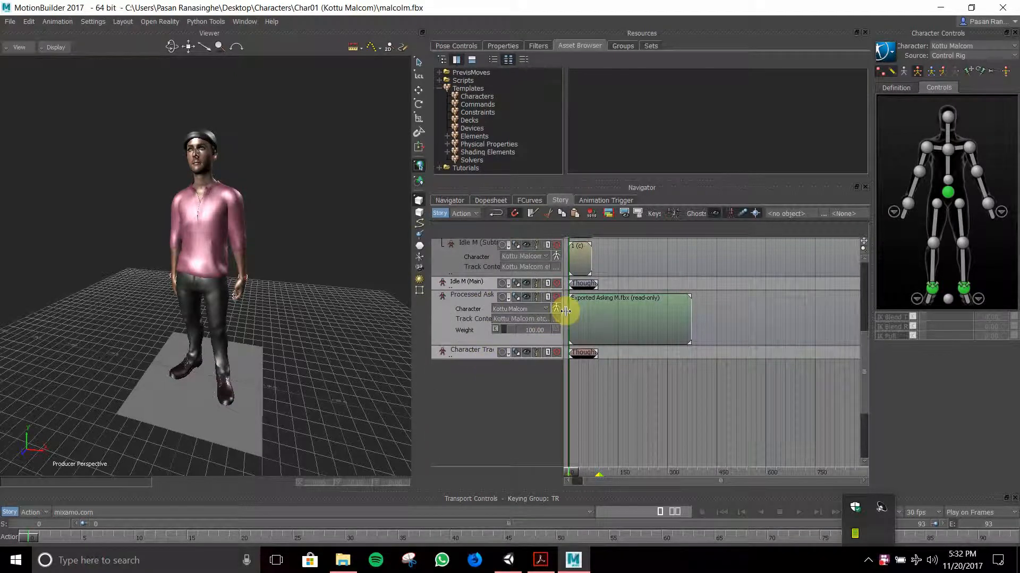
drag(565, 311, 627, 313)
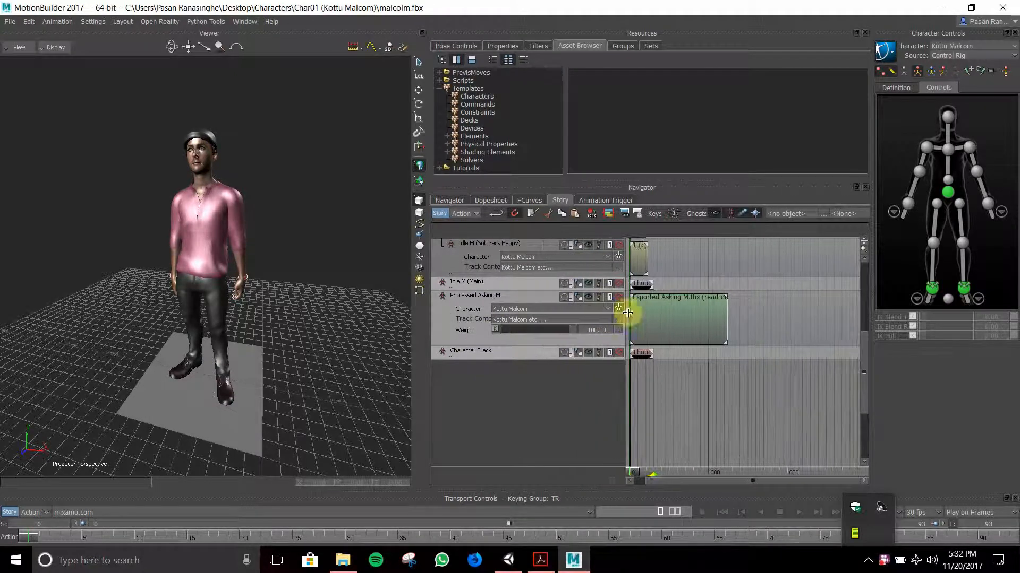
double_click(518, 360)
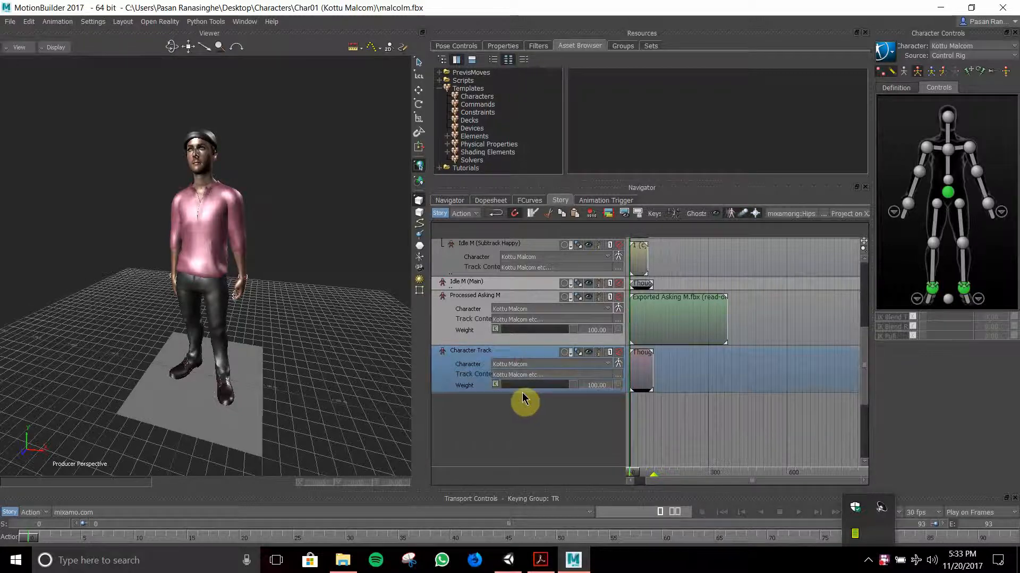
double_click(523, 283)
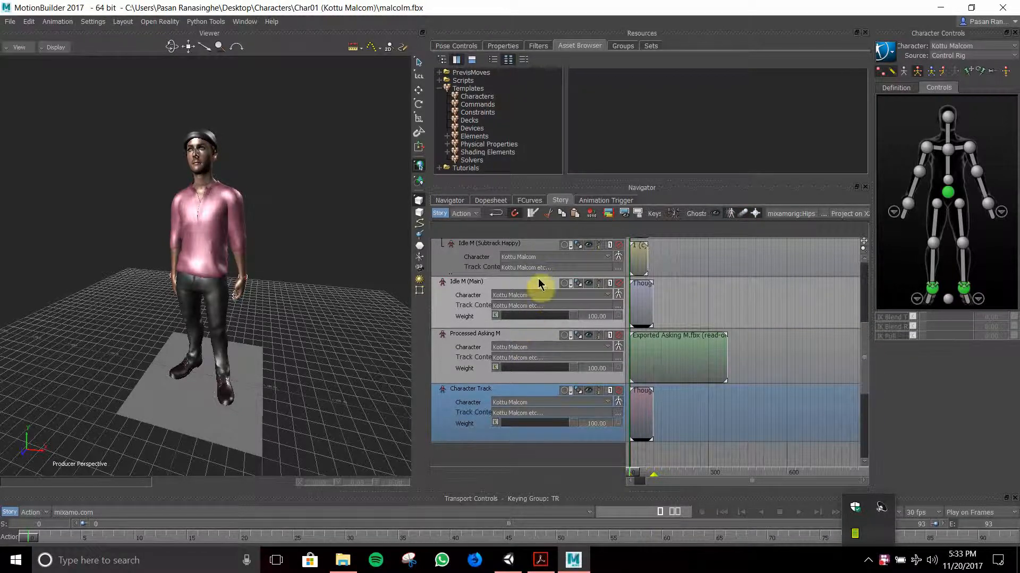
Step: Reduce the height of the Idle M (subtrack Angry) track so it fits its weight settings
scroll(539, 284, up, 4)
double_click(485, 345)
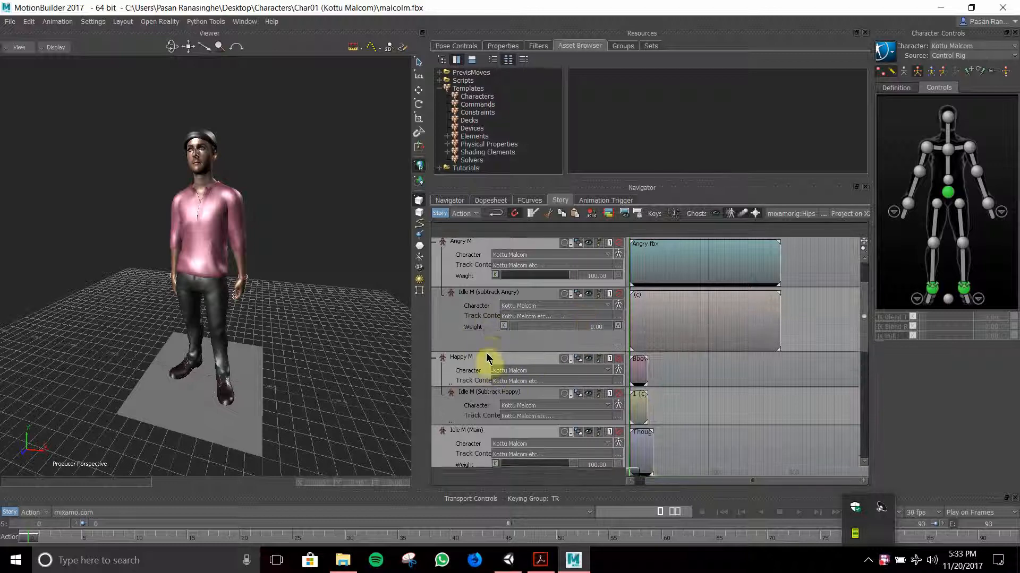
drag(487, 353, 486, 327)
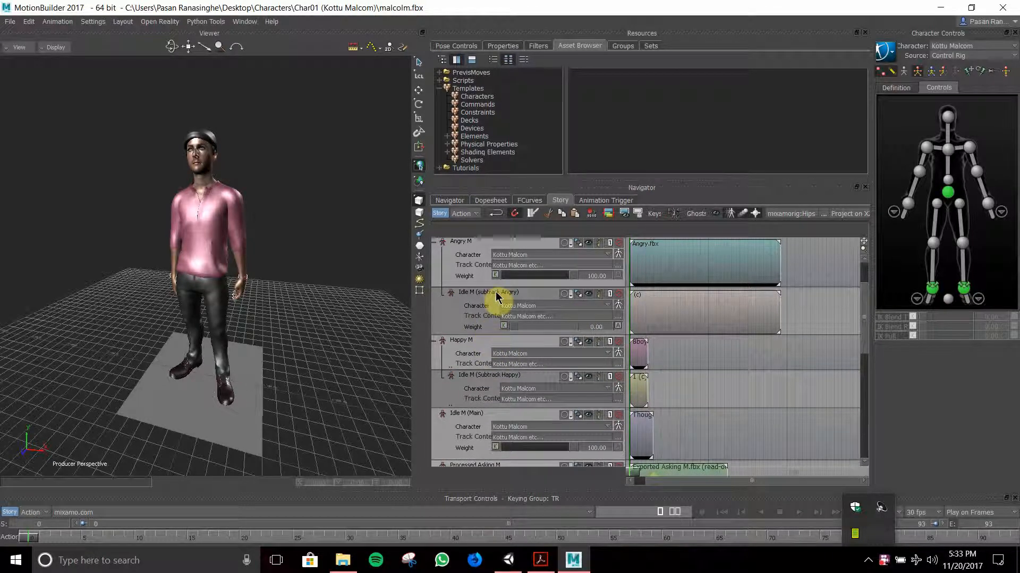
mouse_move(507, 287)
mouse_down()
mouse_move(505, 305)
mouse_move(508, 285)
mouse_up()
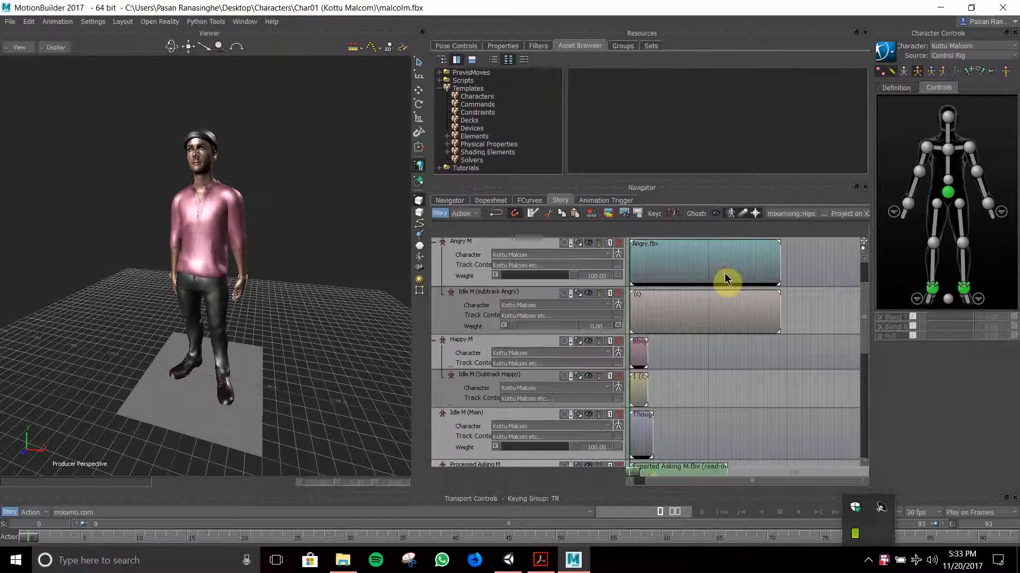
Step: Inspect the Angry.fbx clip and the Exported Asking M.fbx clip on their Story tracks
click(726, 280)
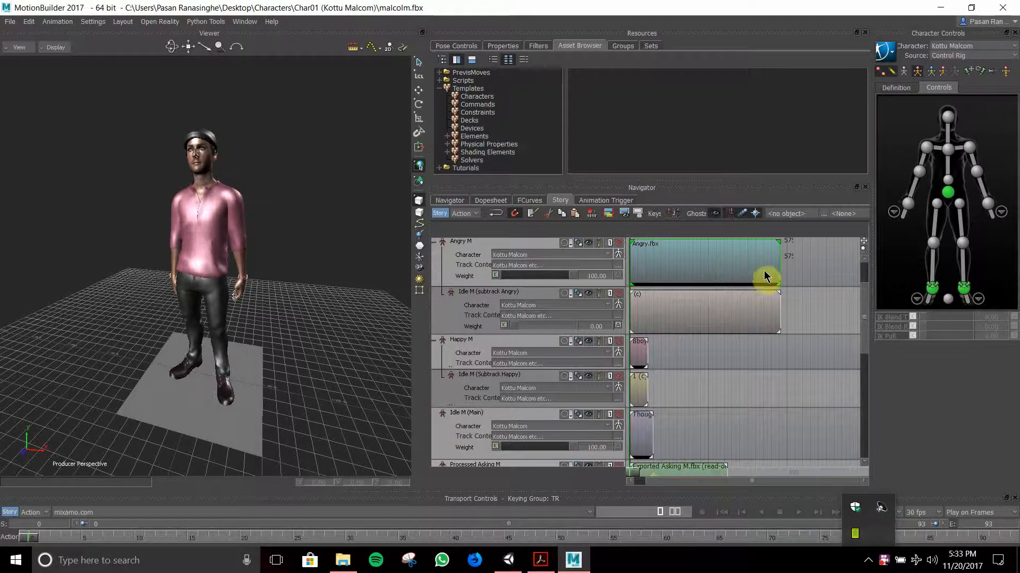
scroll(774, 346, down, 2)
scroll(774, 346, up, 1)
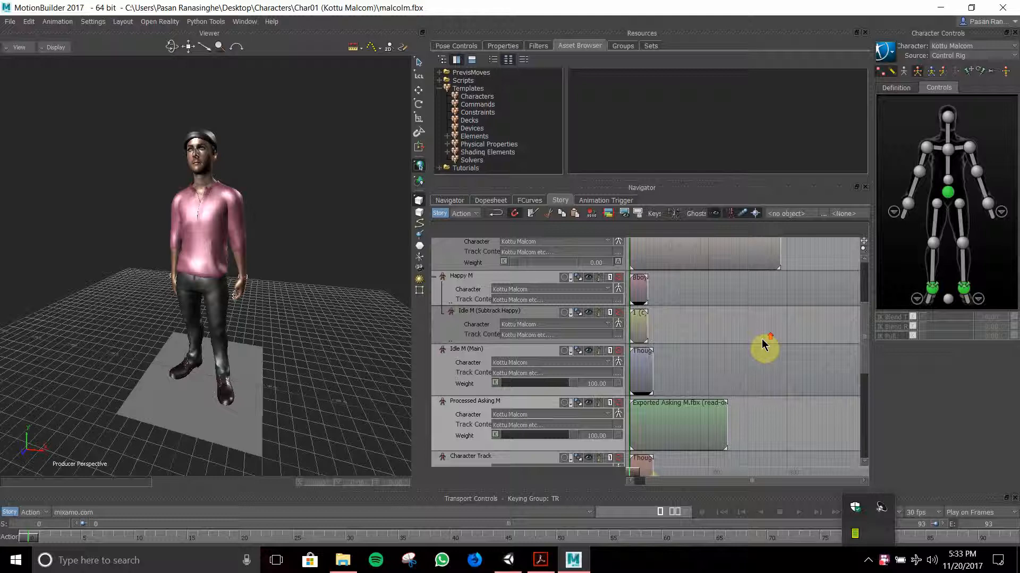
click(848, 492)
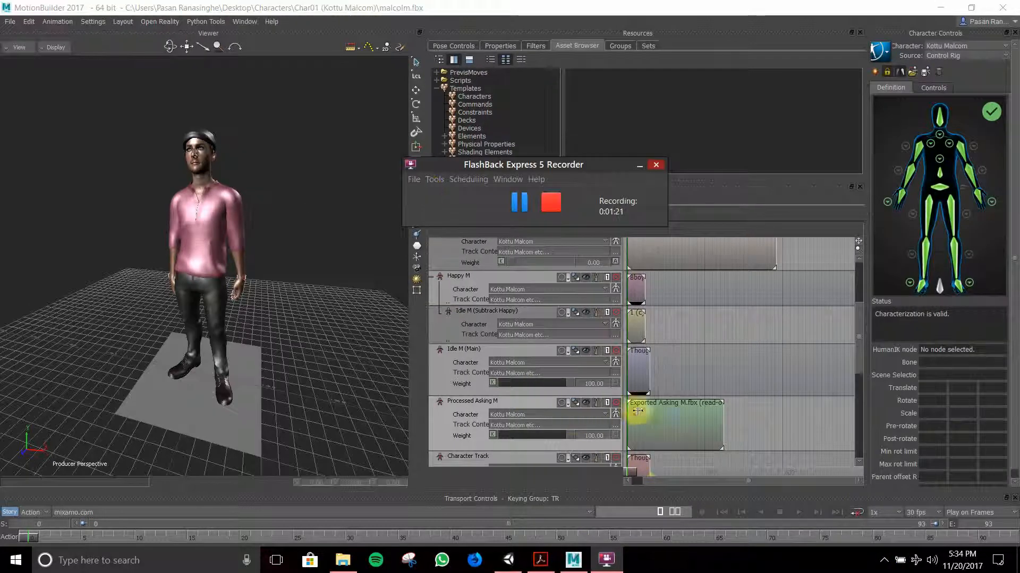
click(637, 410)
click(685, 402)
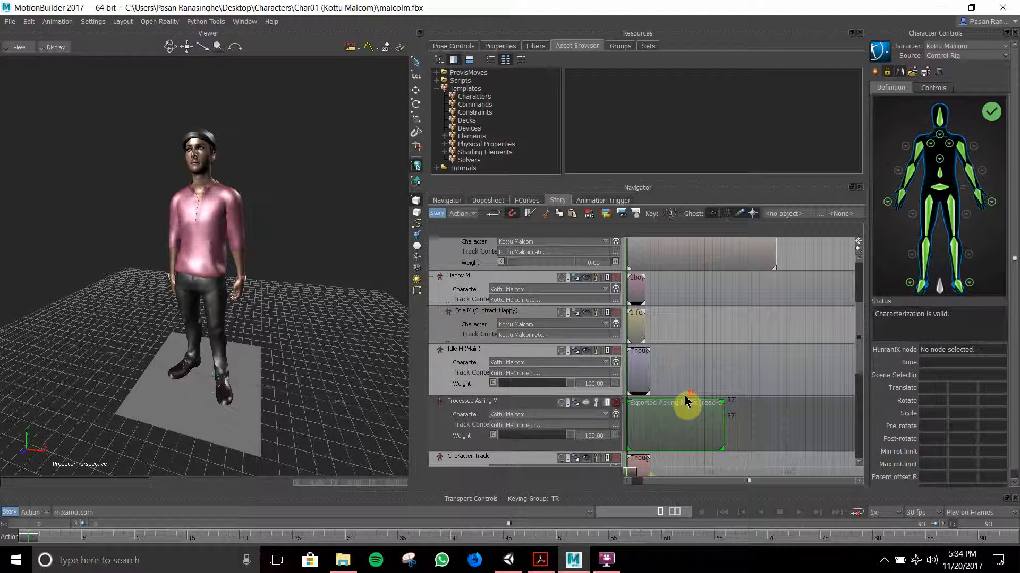
scroll(684, 396, down, 2)
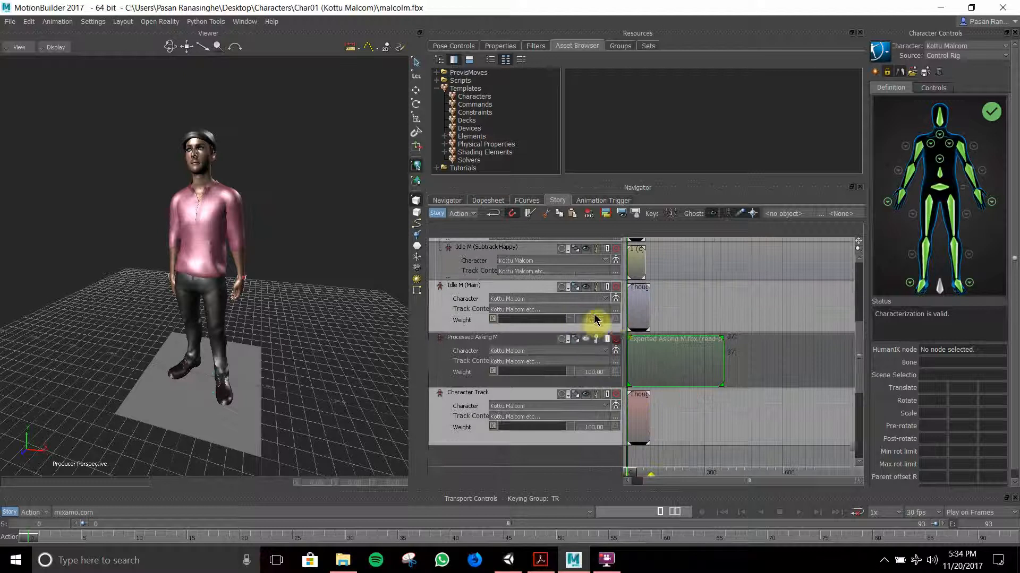
Step: Play the take to its end and select the clip on the Character Track
click(799, 513)
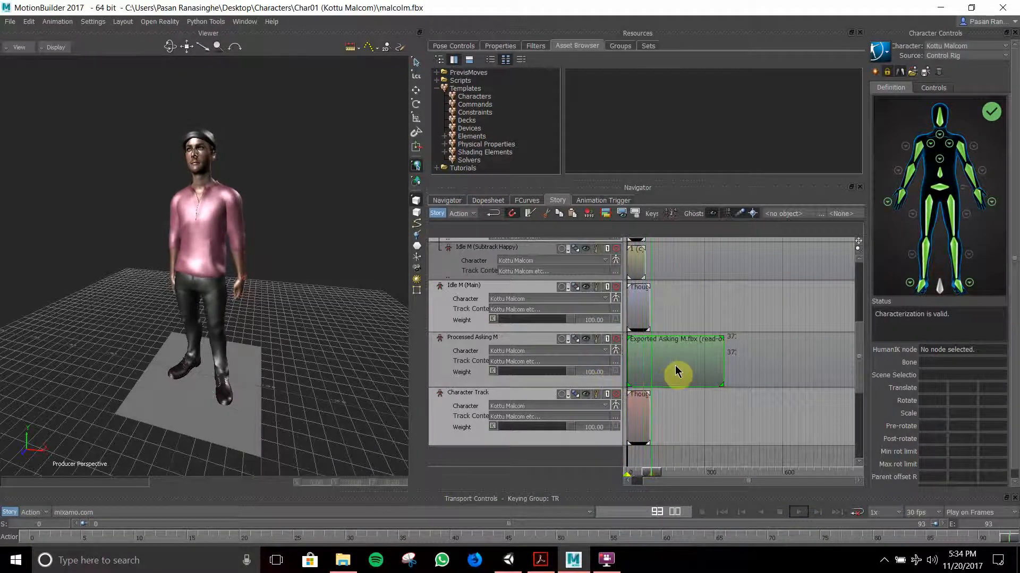
scroll(656, 354, up, 6)
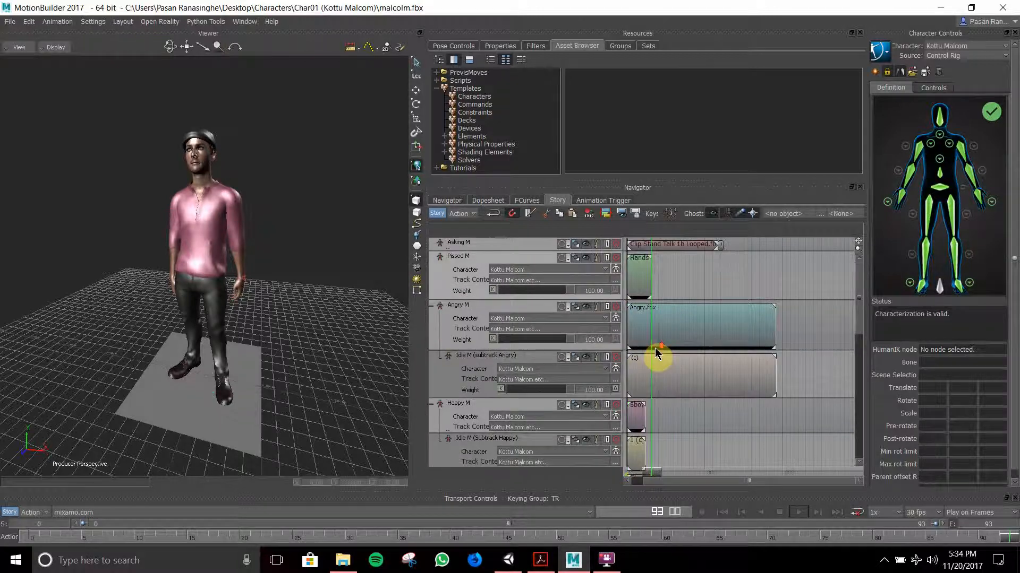
scroll(656, 353, down, 6)
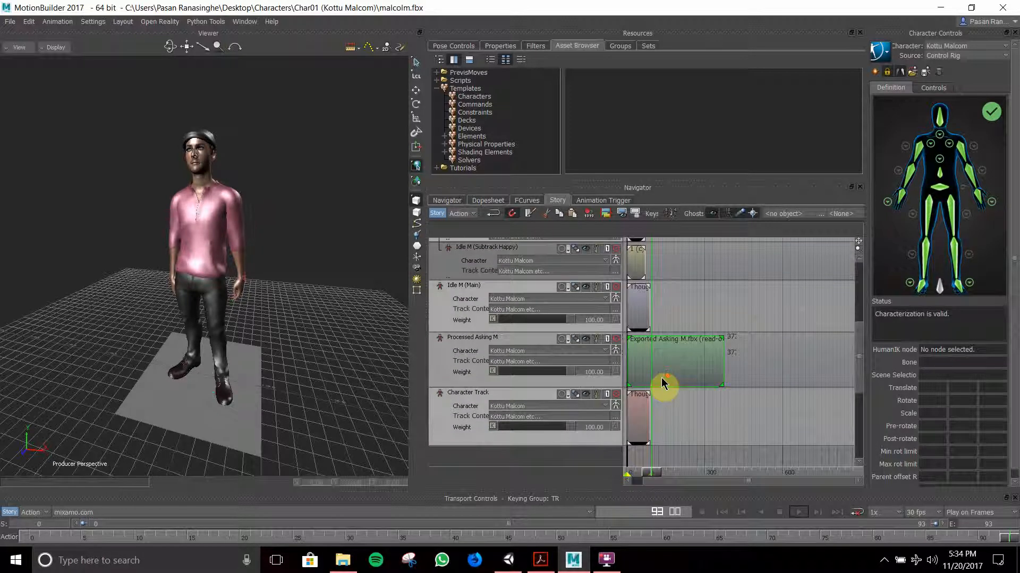
scroll(664, 382, down, 1)
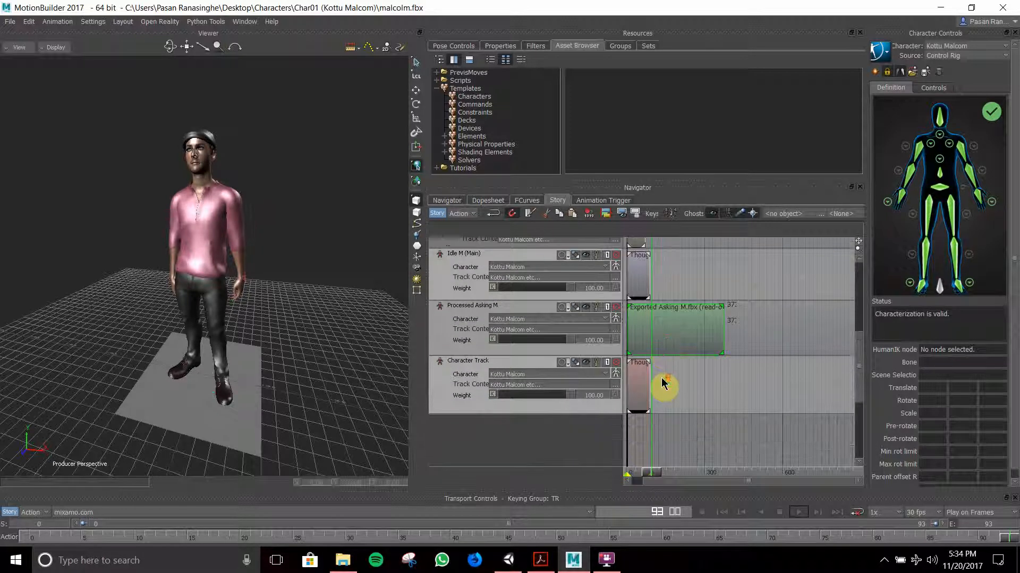
click(626, 401)
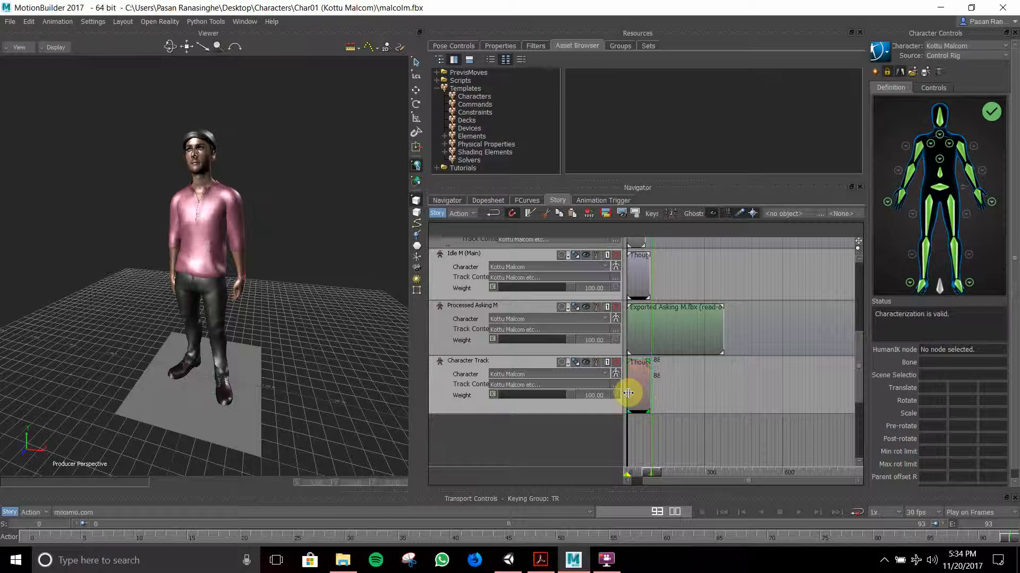
click(628, 394)
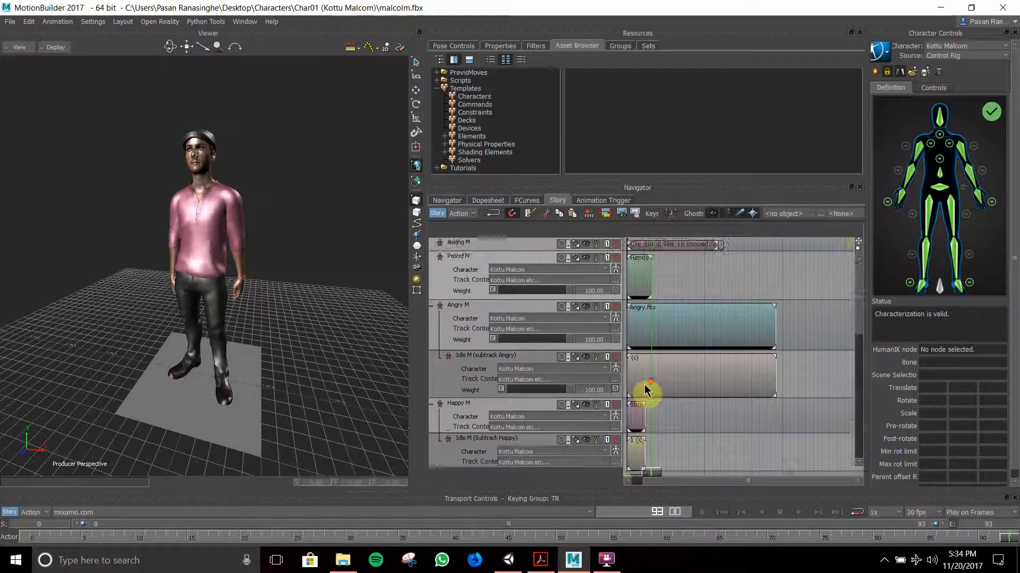
Step: Examine the first frames of the Story timeline up close, comparing the clips on the Happy M, Idle M (Main) and Character Track tracks
scroll(848, 242, down, 1)
mouse_move(857, 250)
mouse_down()
mouse_move(853, 240)
mouse_move(858, 248)
mouse_up()
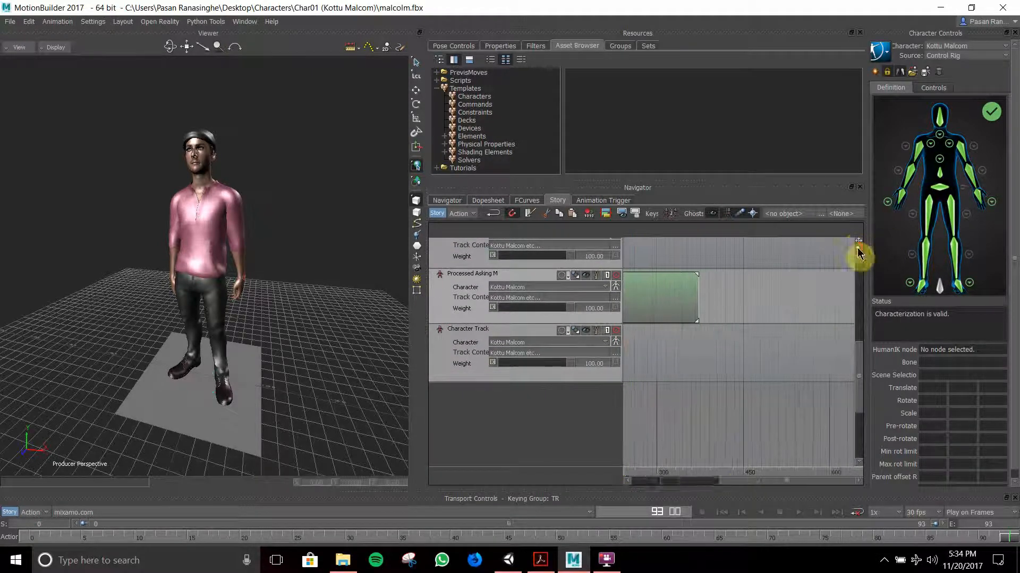
drag(743, 478, 655, 474)
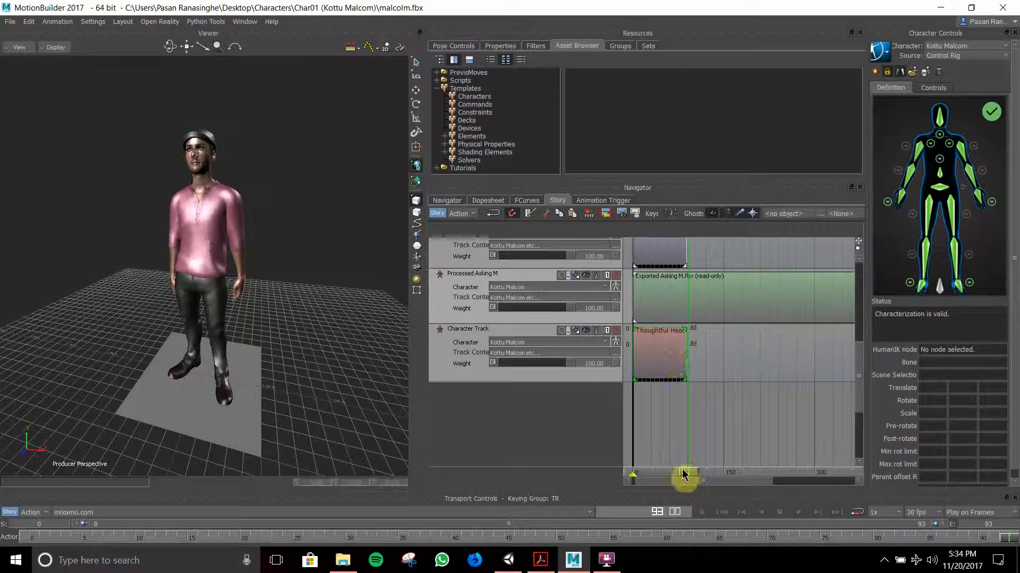
scroll(642, 370, up, 1)
scroll(615, 353, up, 2)
scroll(614, 350, down, 3)
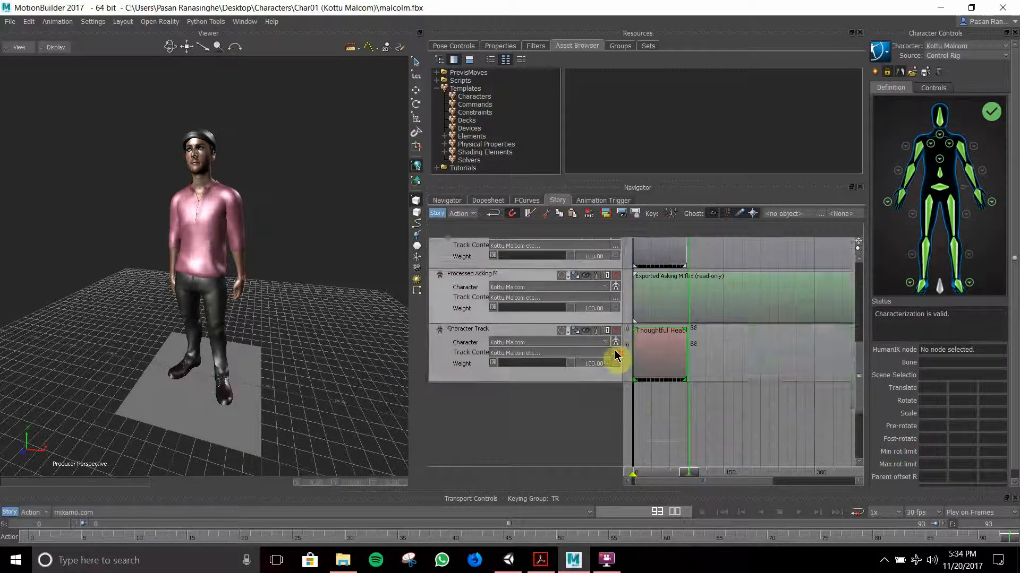
scroll(615, 355, up, 1)
scroll(611, 353, up, 1)
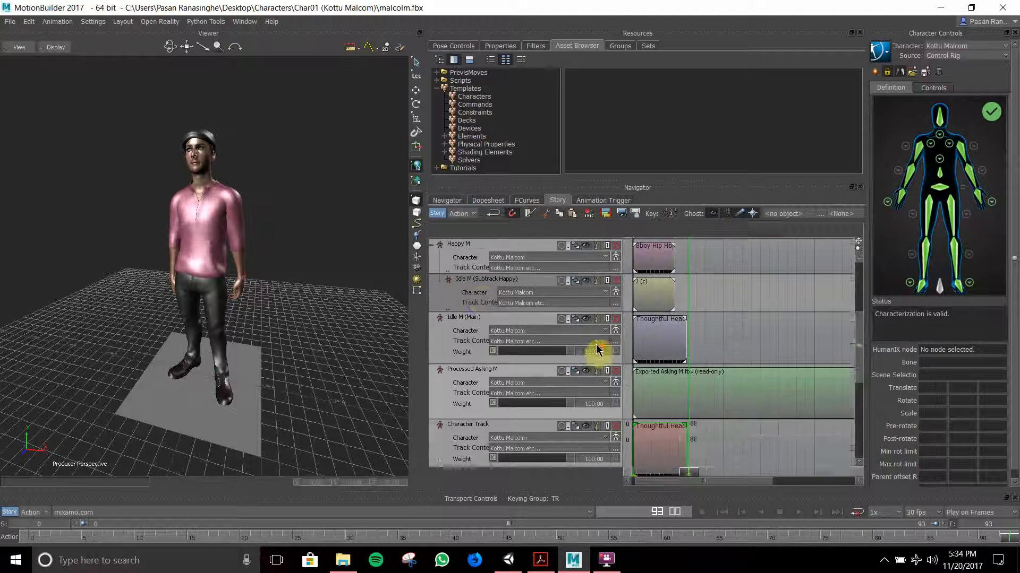
Step: Enlarge the Idle M (Subtrack Happy) track to show its weight and select its clip
click(481, 328)
mouse_move(523, 345)
mouse_down()
mouse_move(526, 361)
mouse_move(502, 348)
mouse_up()
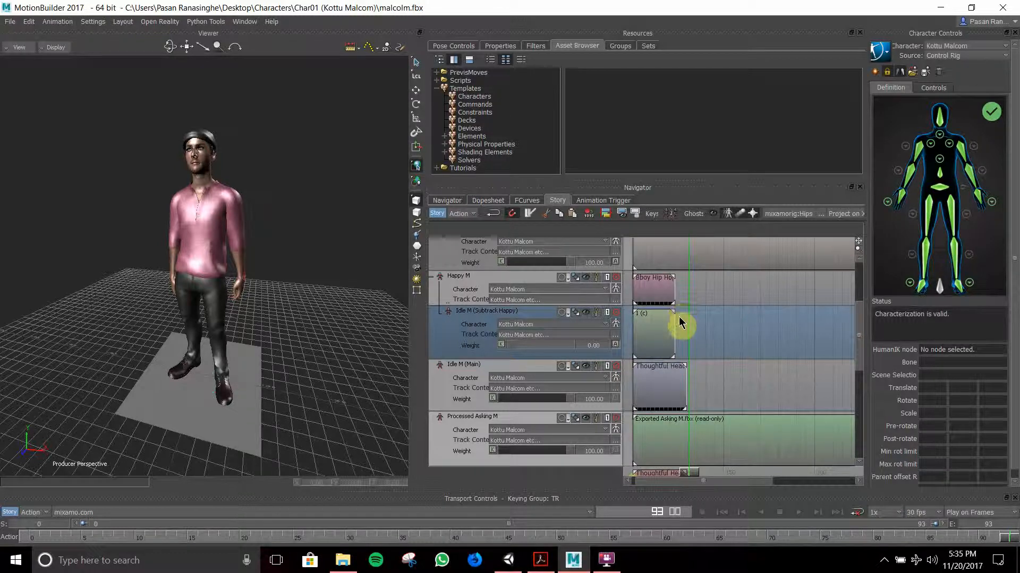
click(668, 344)
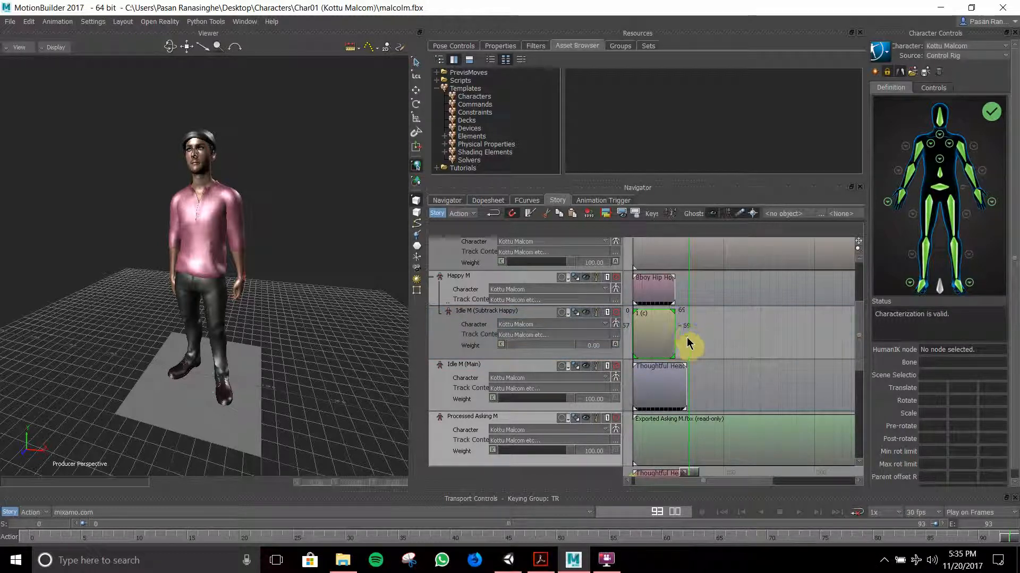
Step: Move the time cursor to the end of the Idle M (Subtrack Happy) clip and turn on looped playback
drag(693, 477, 677, 477)
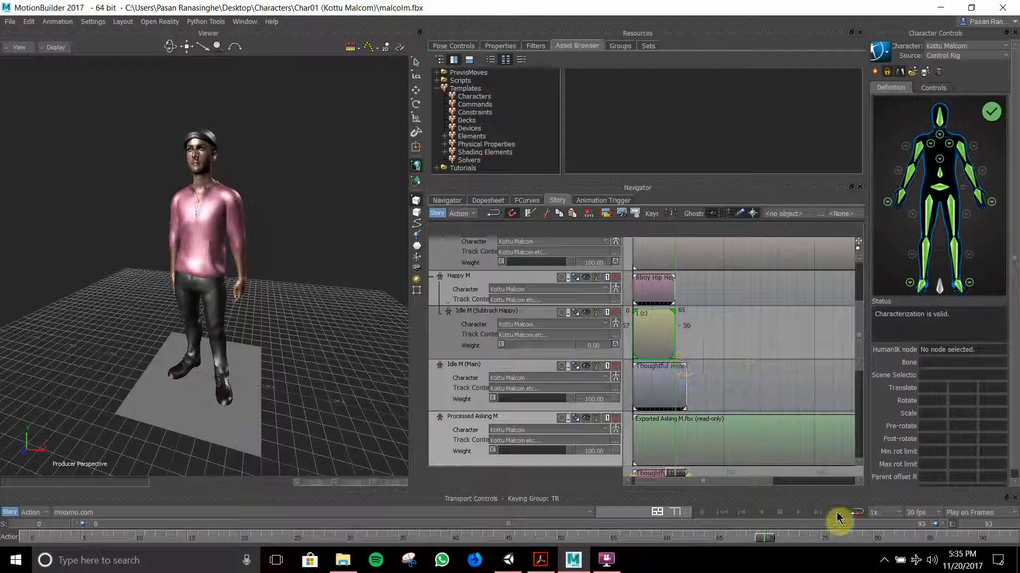
click(856, 512)
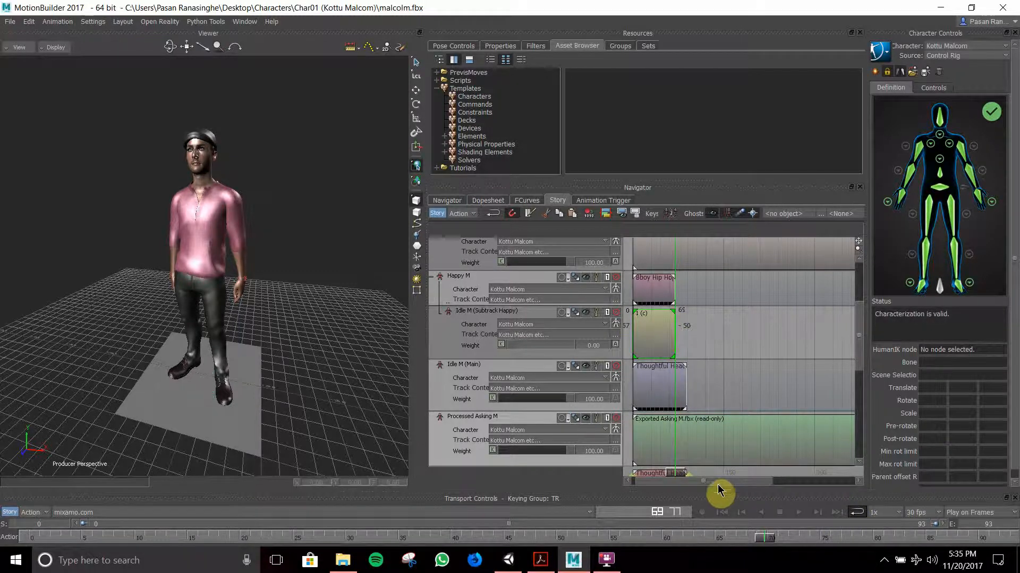
click(606, 559)
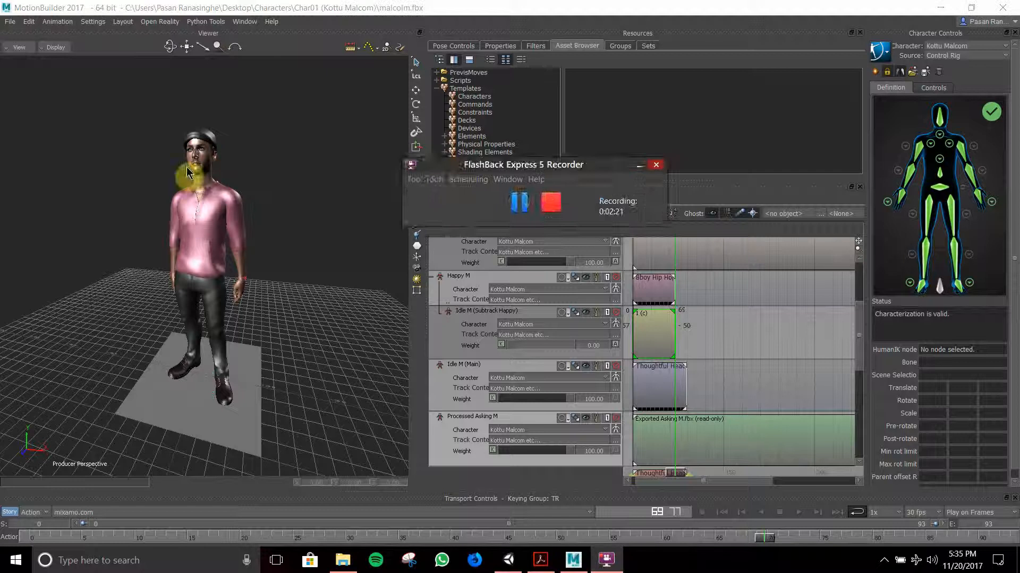
click(519, 202)
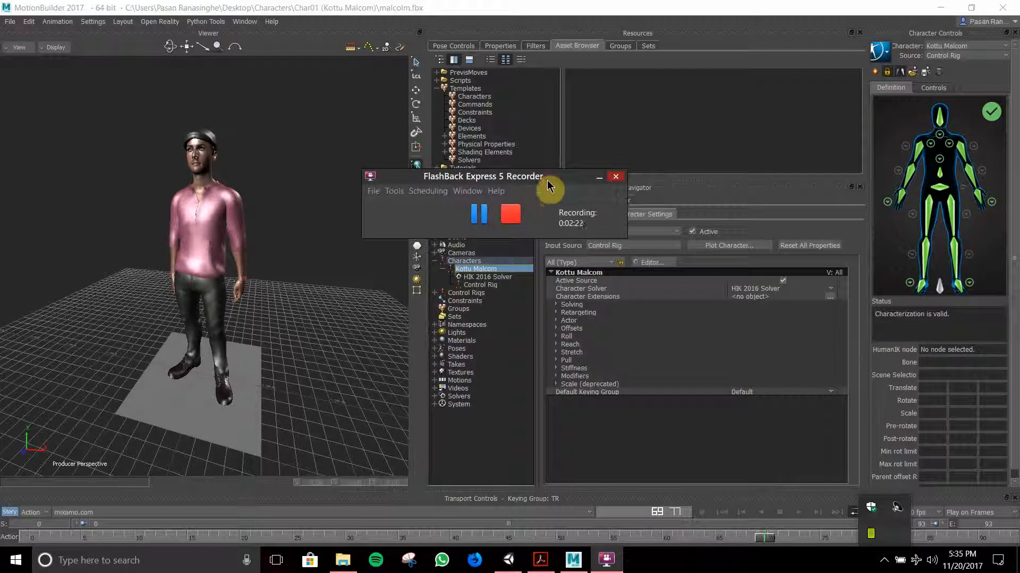
drag(550, 192, 639, 118)
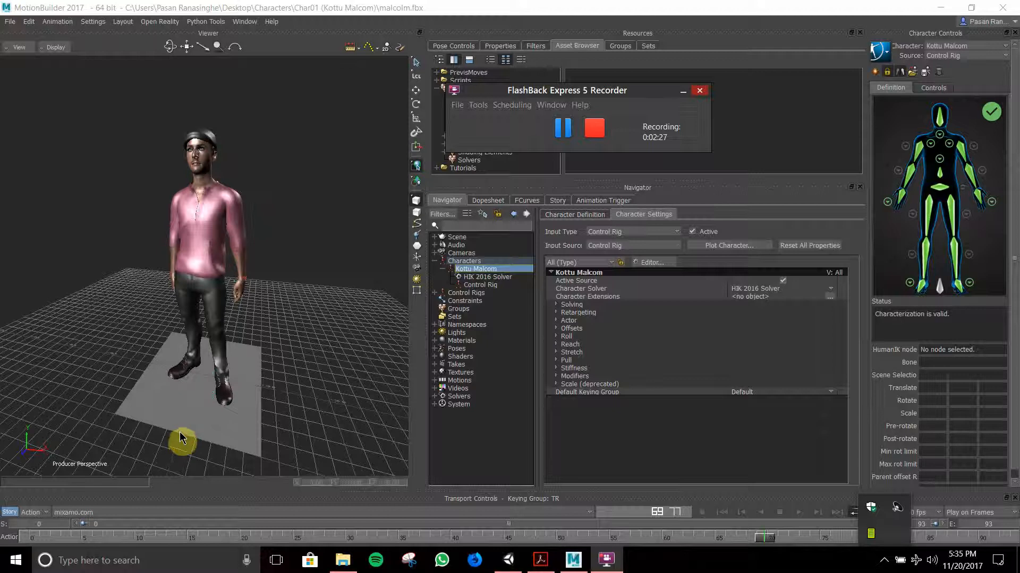
Step: Select the floor plane under the character and lower it to about -4.19 on the Y axis
click(196, 410)
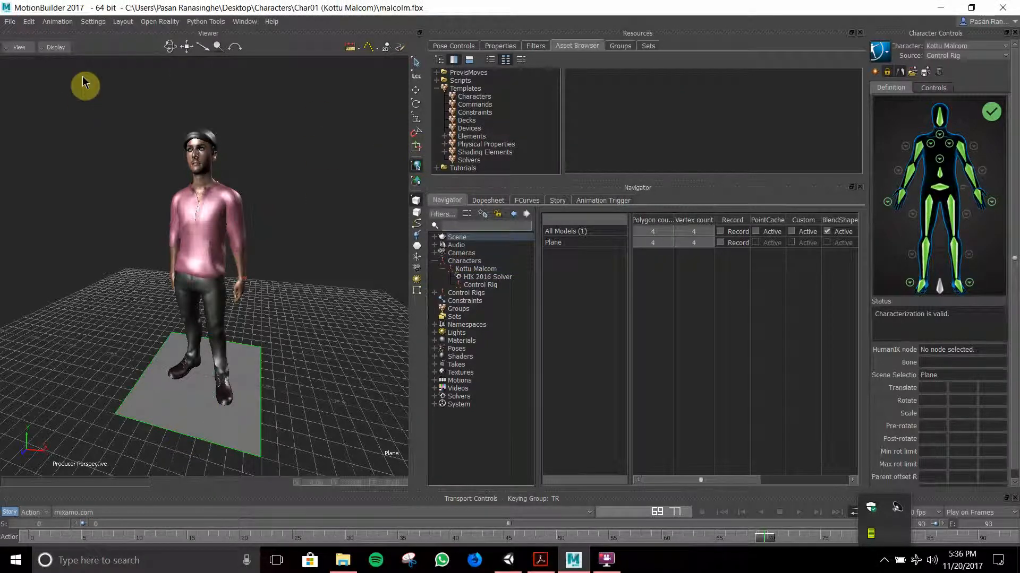
key(t)
mouse_move(205, 341)
mouse_down()
mouse_move(201, 294)
mouse_move(205, 334)
mouse_up()
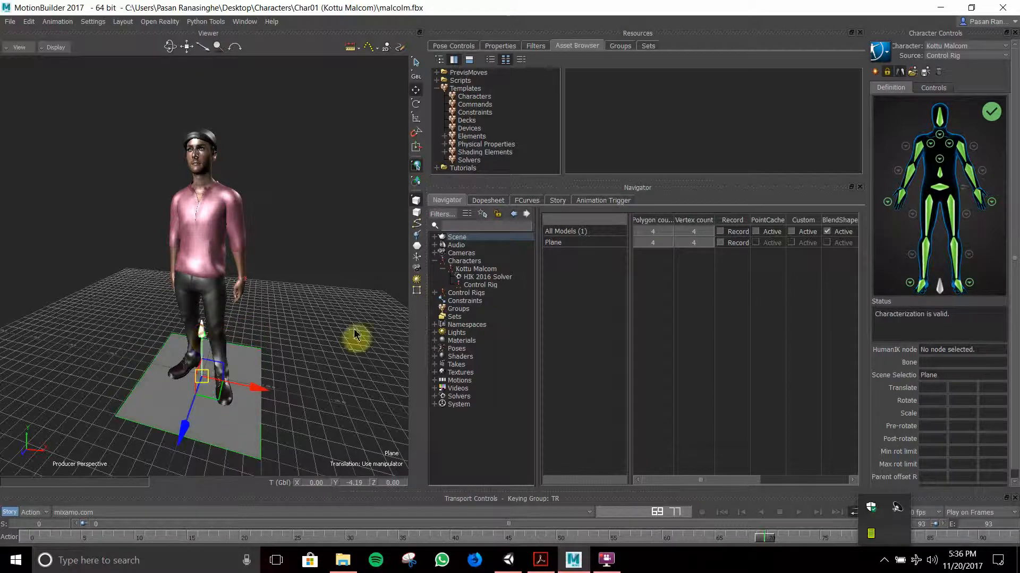
Step: Select the Kottu Malcom character, check the floor entries in its character definition and return to its character settings
click(488, 285)
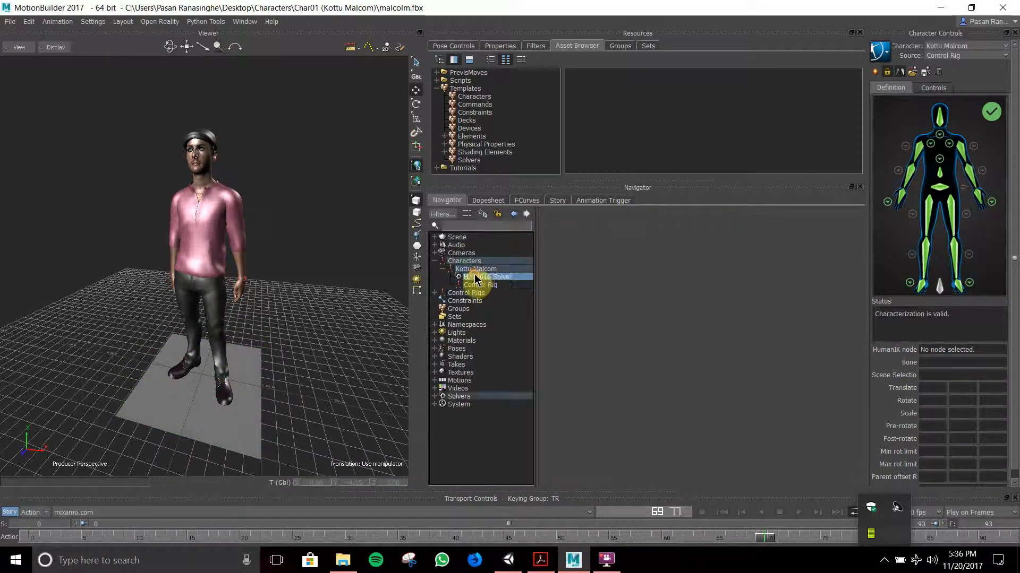
click(476, 269)
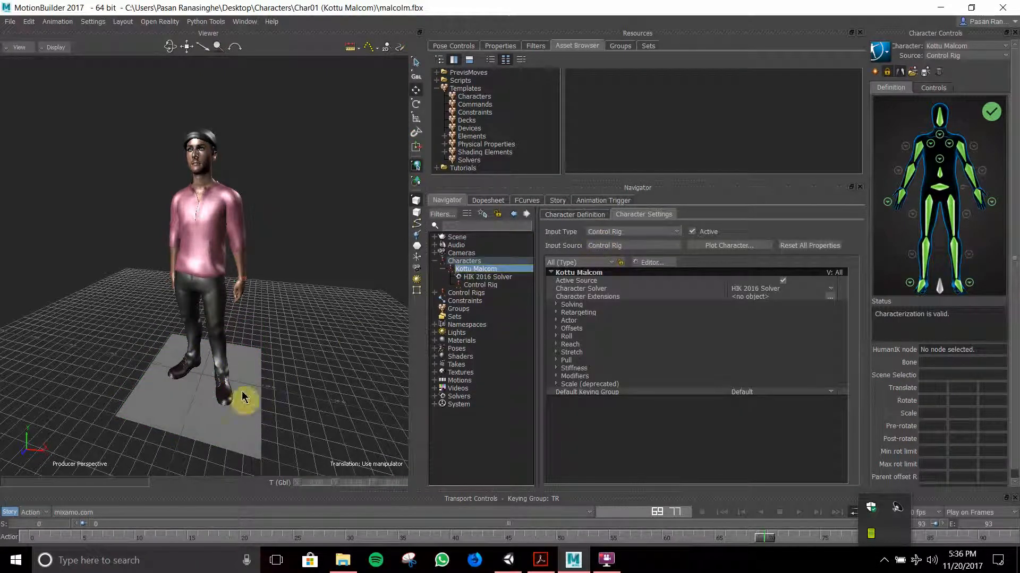
click(587, 216)
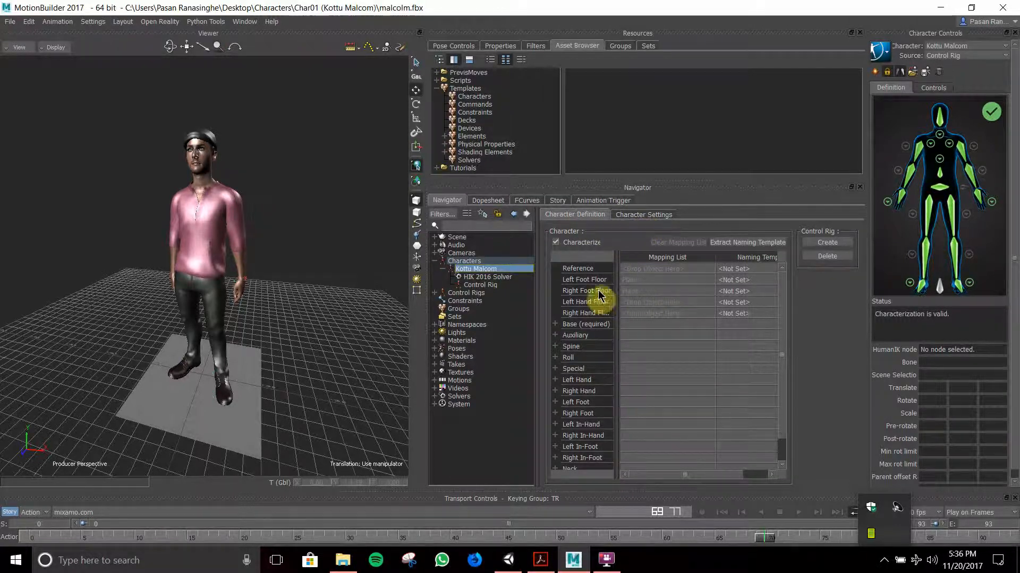
click(628, 218)
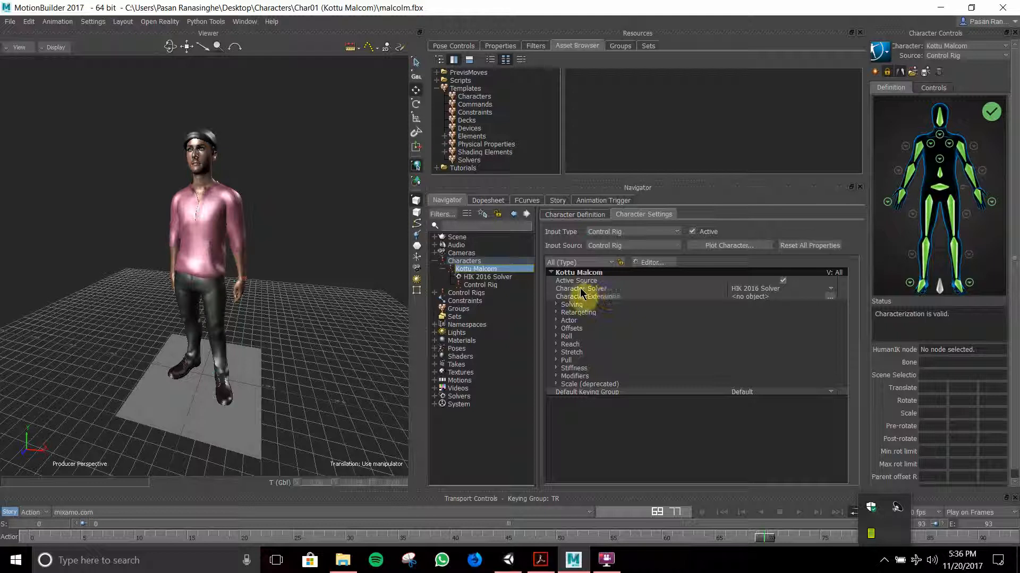
Step: Expand the Floor Contacts properties under the character's Modifiers and review the hand, foot, finger and toe contact settings
click(556, 376)
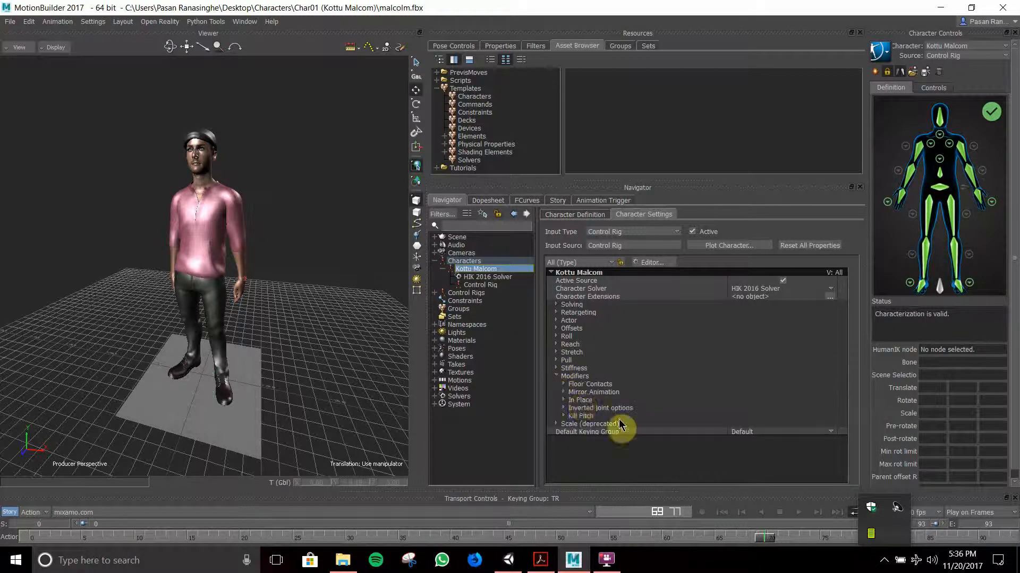
click(564, 385)
scroll(800, 423, down, 1)
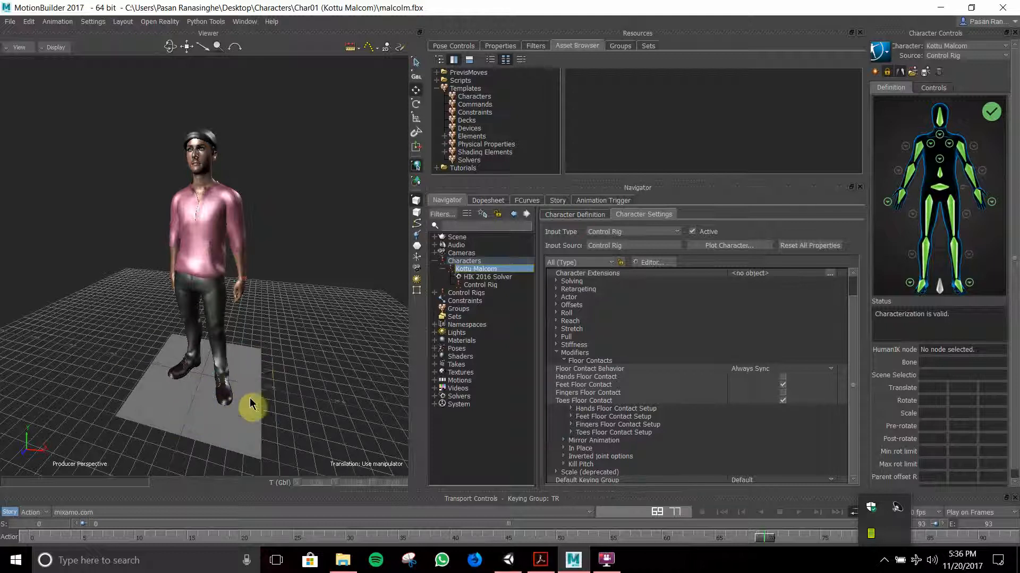
click(608, 560)
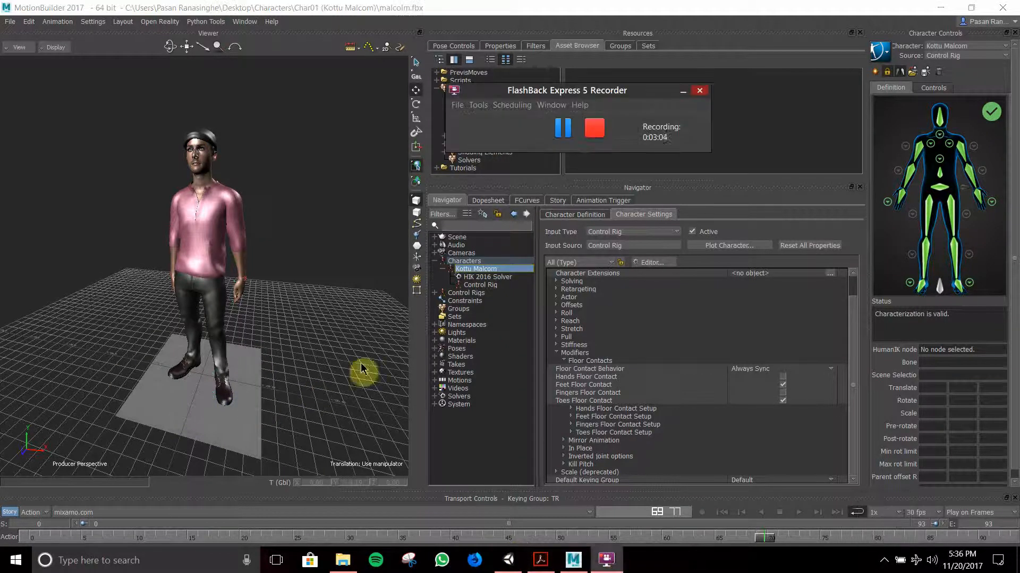
click(563, 128)
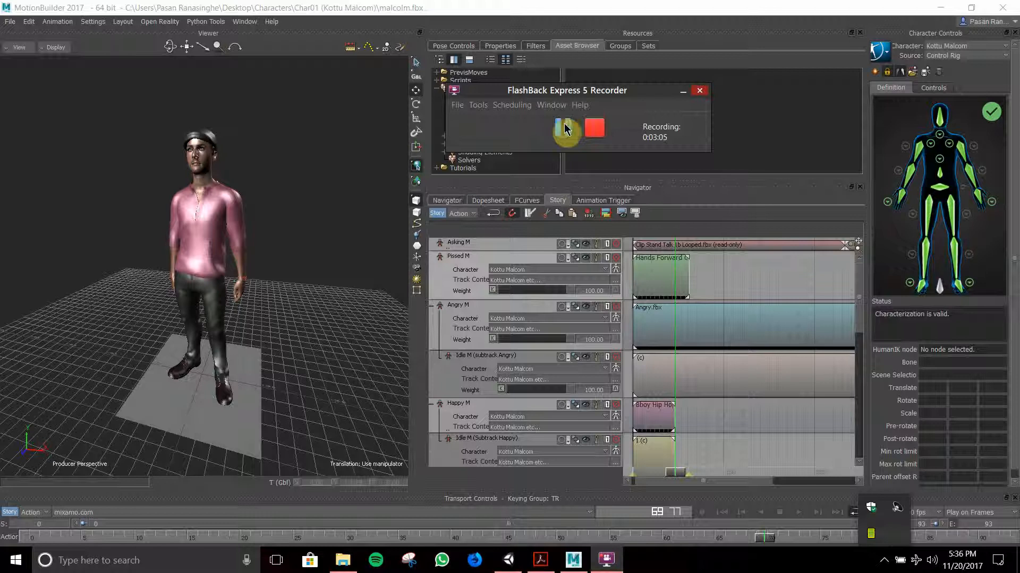
Step: Select the Hands Forward clip on the Pissed M track and look through its available clip commands without applying any
click(663, 281)
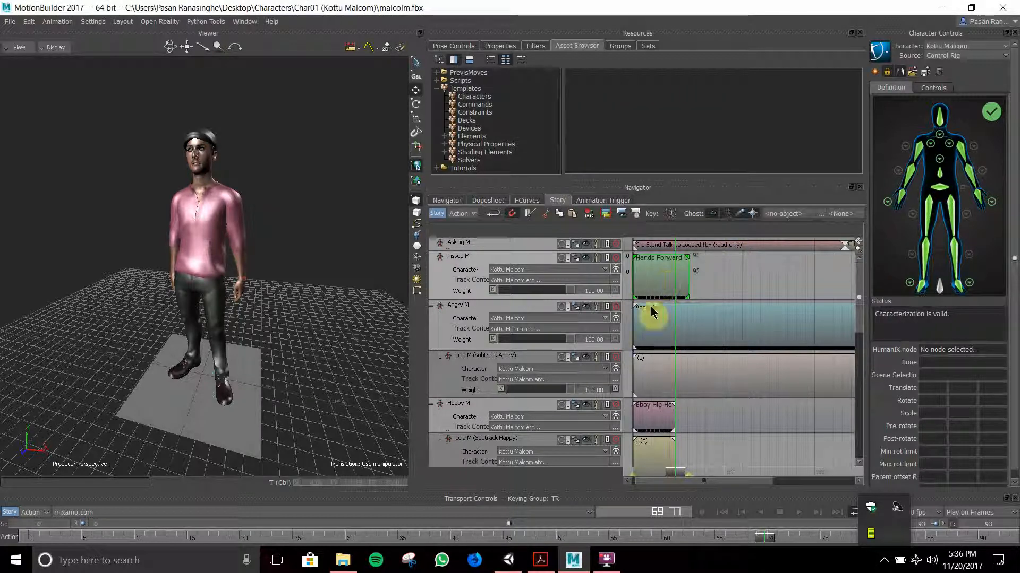
click(652, 334)
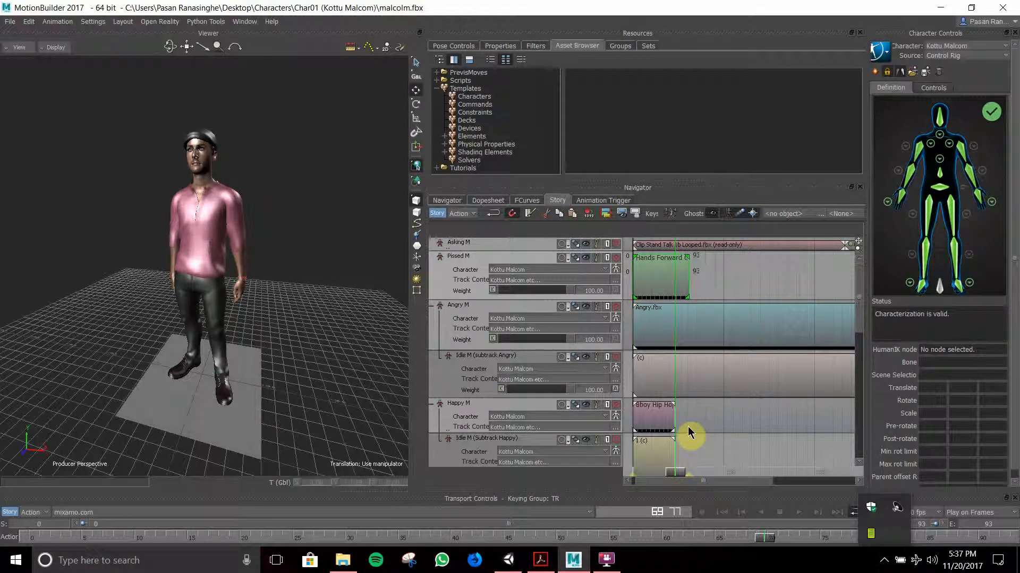
right_click(665, 288)
mouse_move(708, 36)
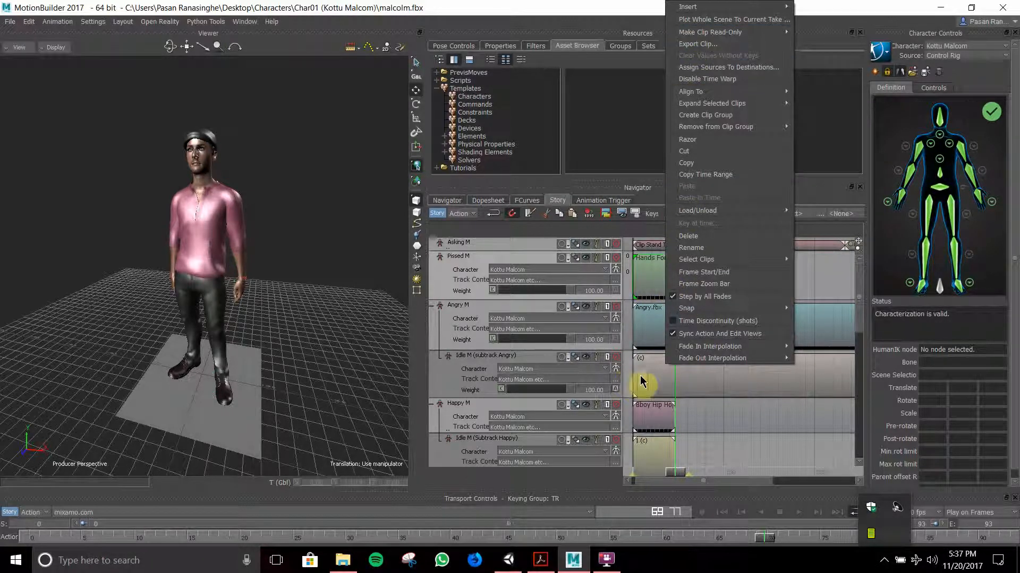
click(652, 285)
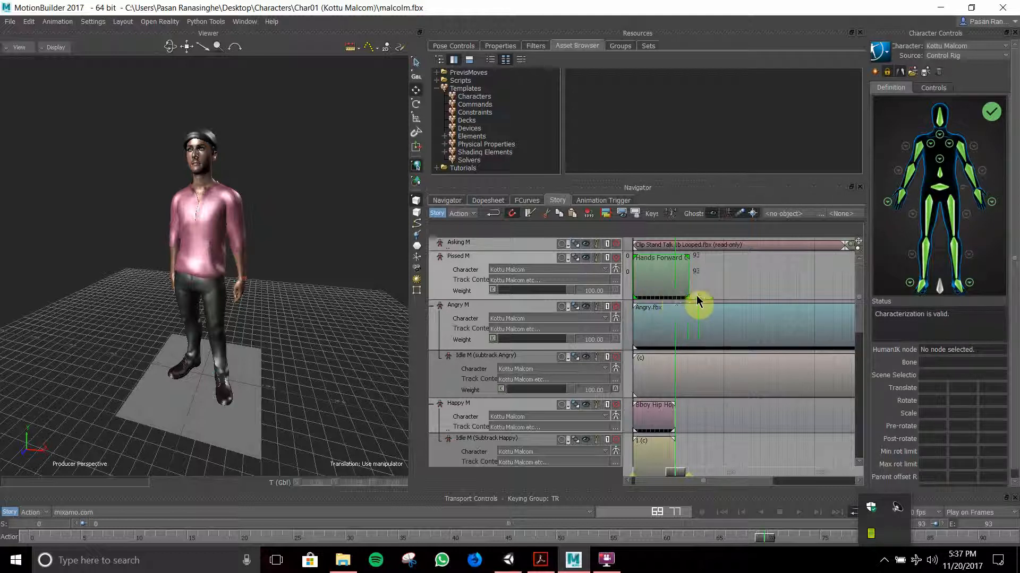
Step: Scrub the Story time cursor past the end of the Hands Forward clip and return it to the start of the clips
scroll(700, 289, down, 1)
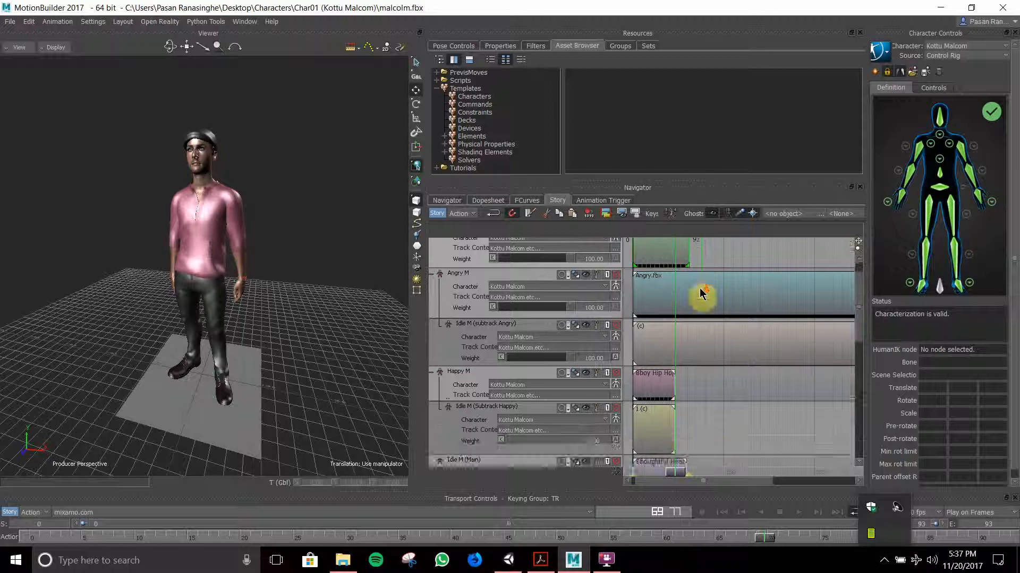
scroll(679, 475, up, 1)
drag(675, 472, 735, 468)
drag(735, 468, 634, 472)
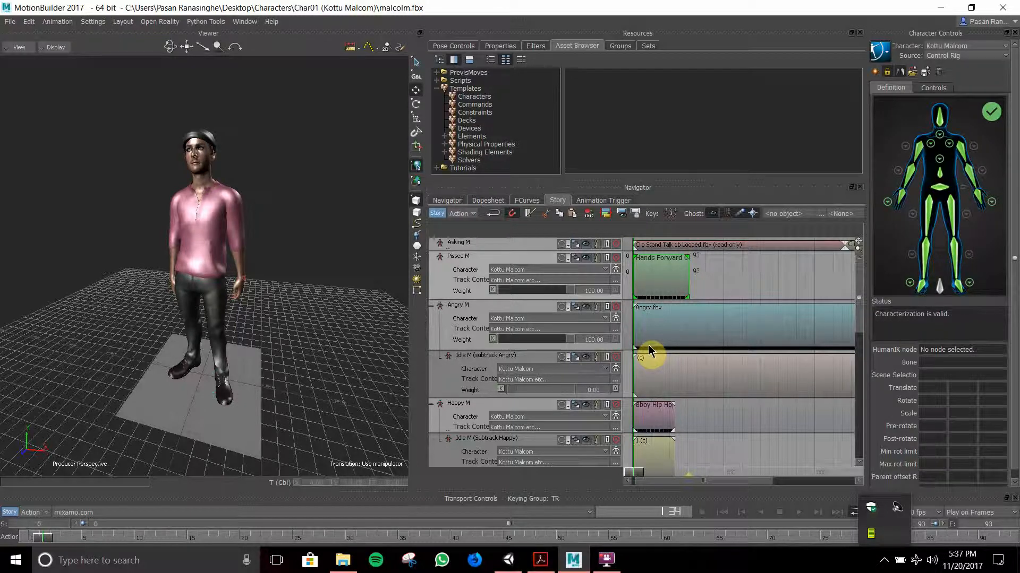
Step: Switch to Unity and view the Kottu Malcom scene in the Game view
click(607, 564)
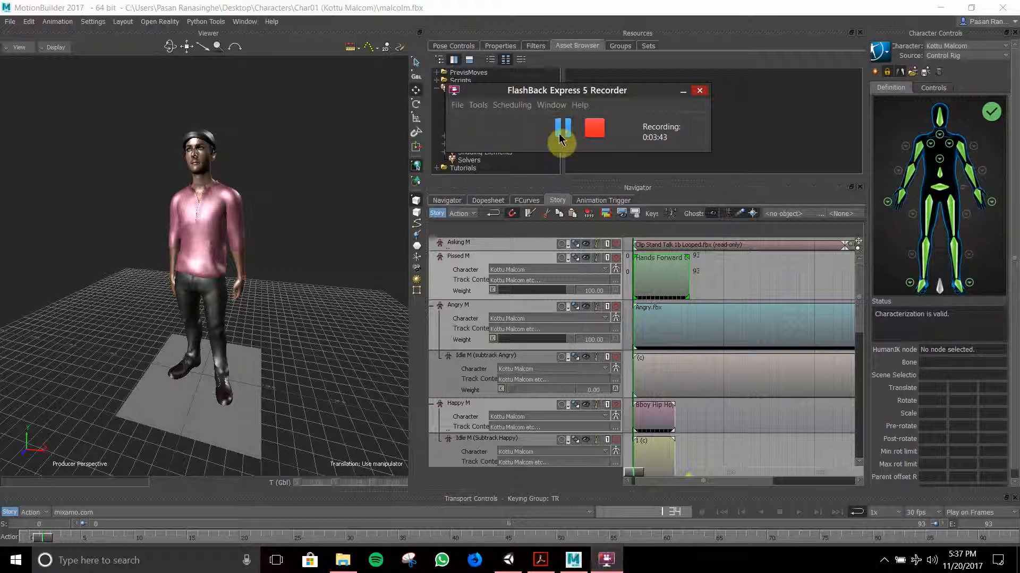
click(559, 132)
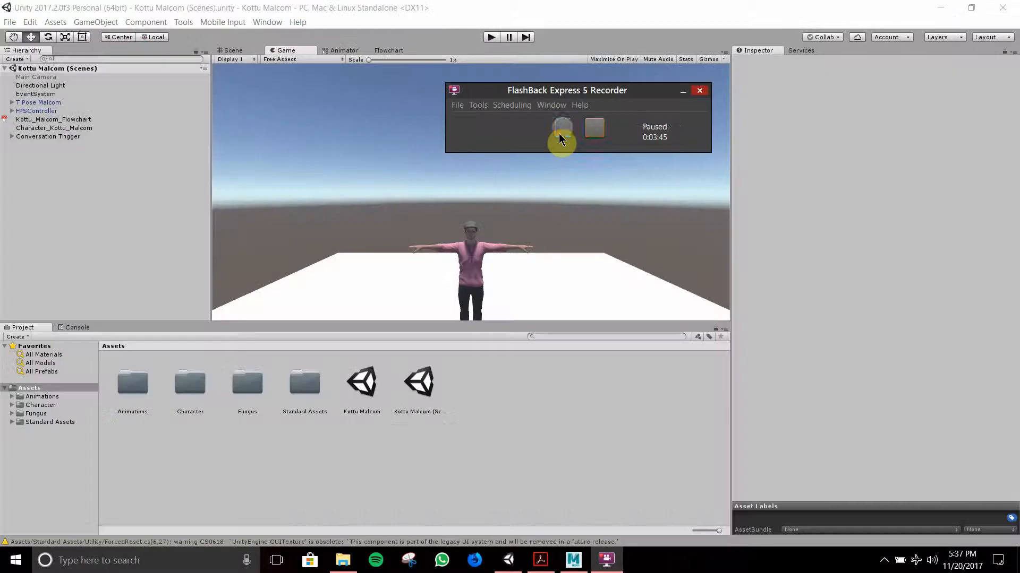
click(558, 133)
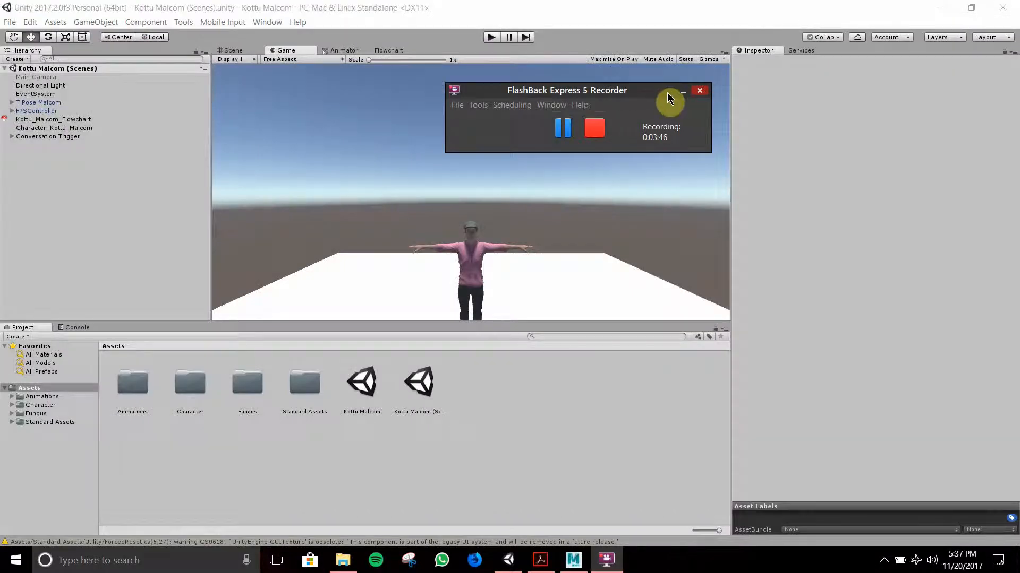
click(681, 91)
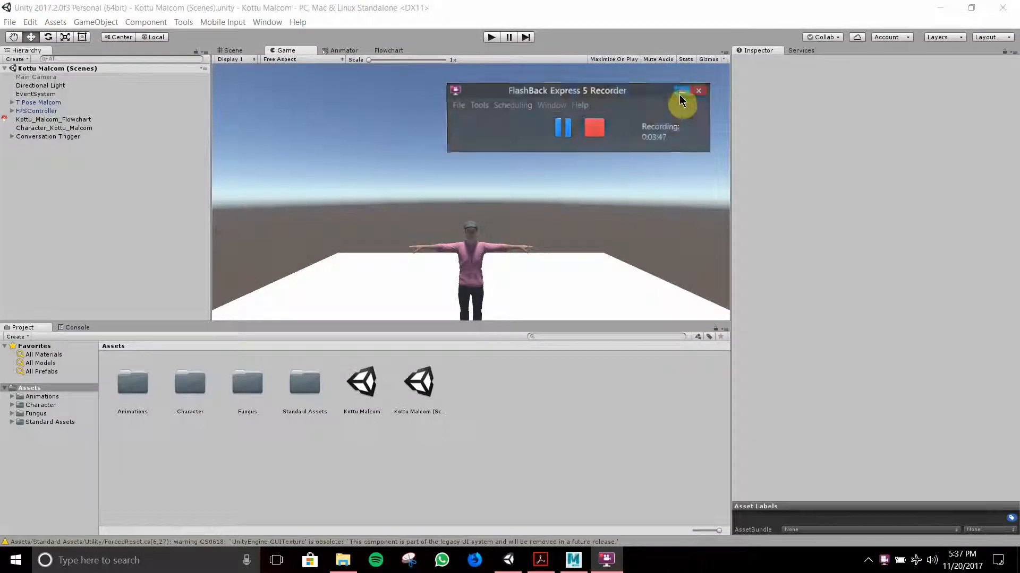
click(535, 267)
right_click(538, 252)
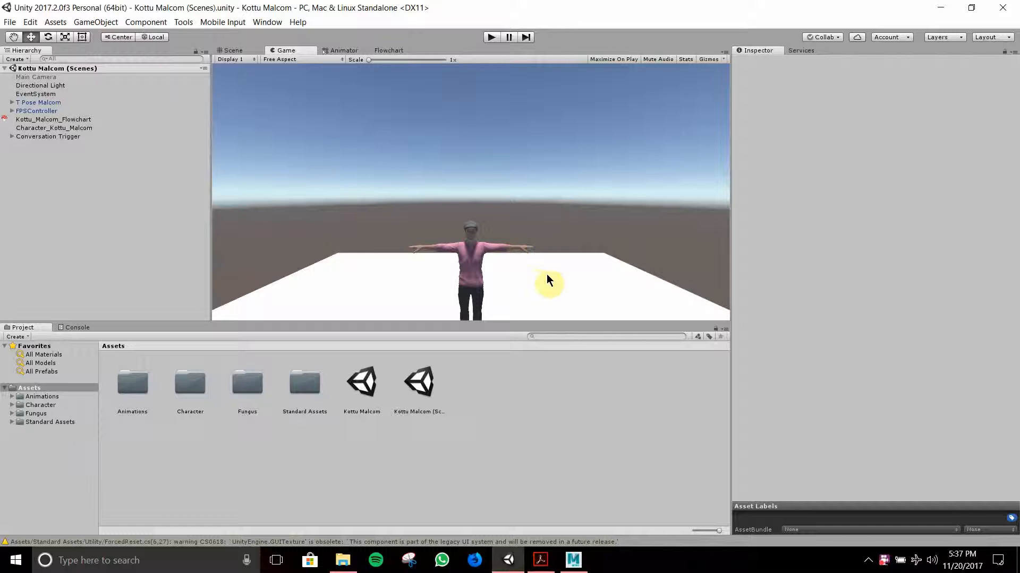
Step: Open Kottu_Malcom_Flowchart and inspect the Main Questions block, its five answer blocks and the With Cheese block's commands
click(387, 49)
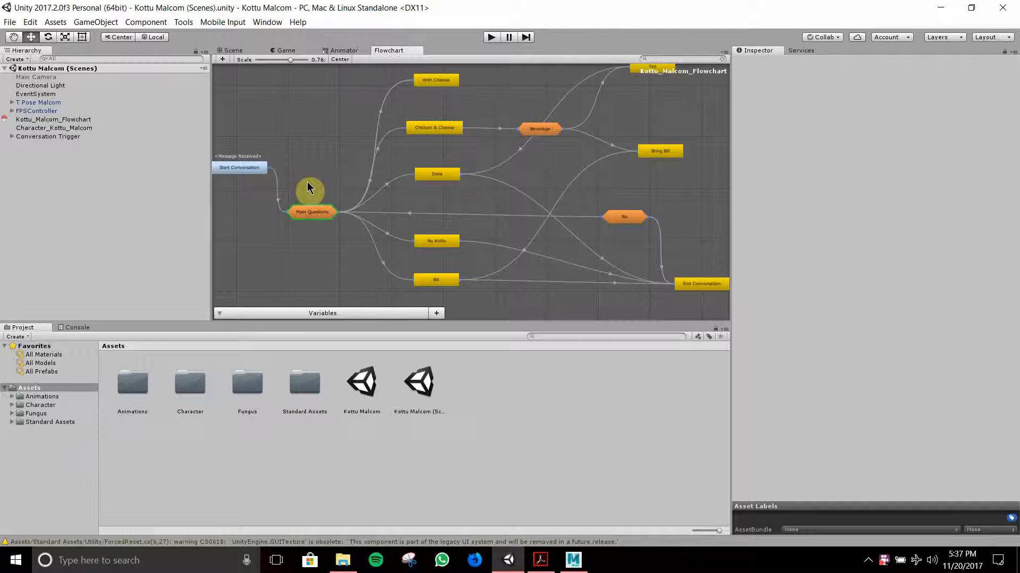
click(310, 212)
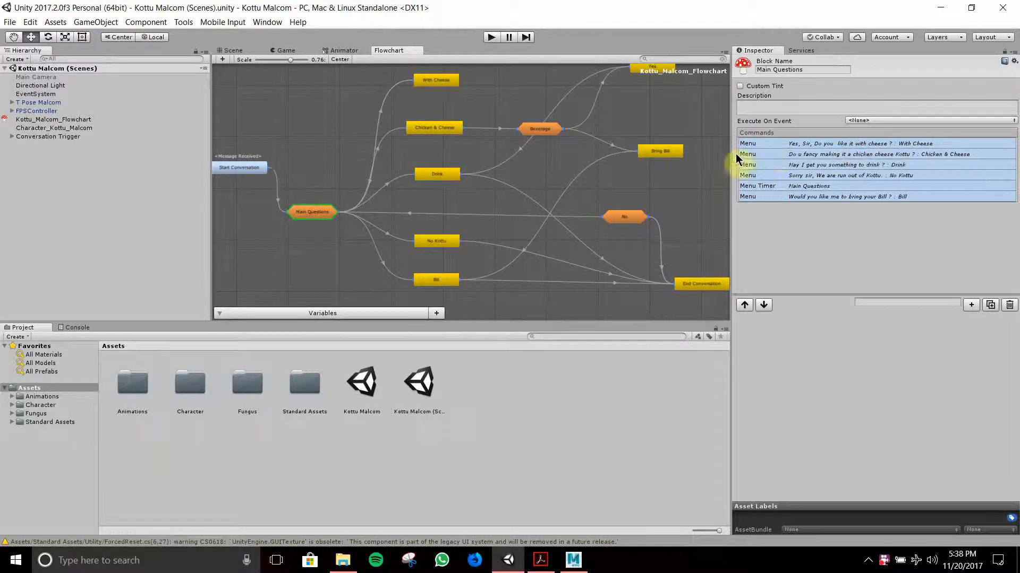
drag(392, 65, 477, 310)
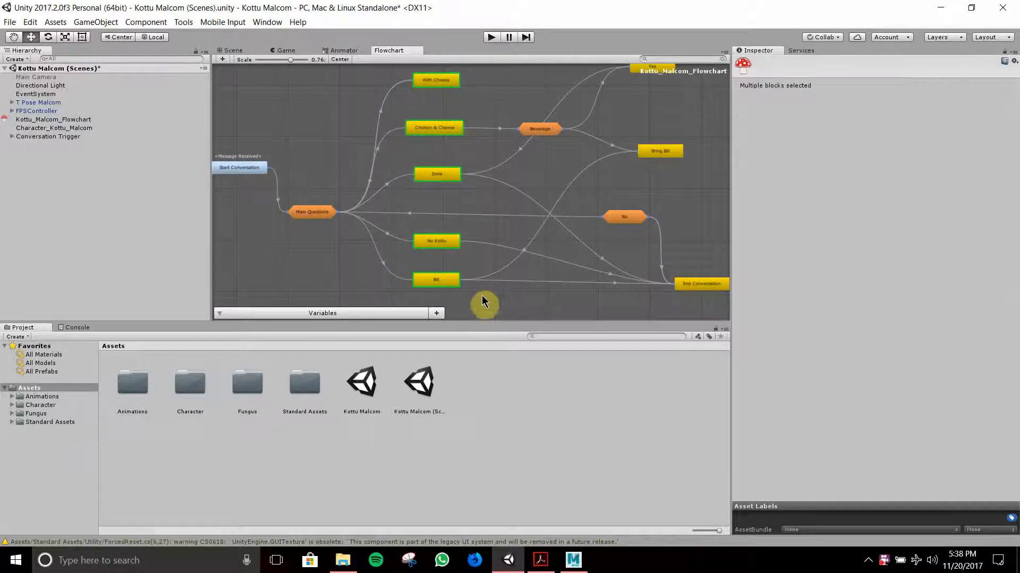
click(438, 78)
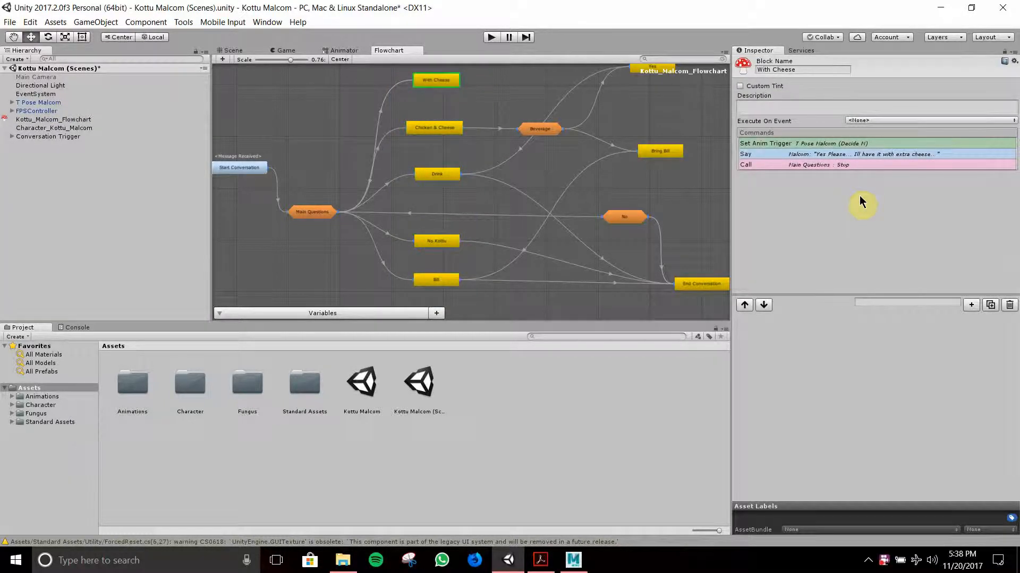
Step: Move the Bring Bill block slightly down in the flowchart and examine its connections with the Beverage, No and Bill blocks
mouse_move(664, 154)
mouse_down()
mouse_move(675, 186)
mouse_move(668, 174)
mouse_up()
click(534, 116)
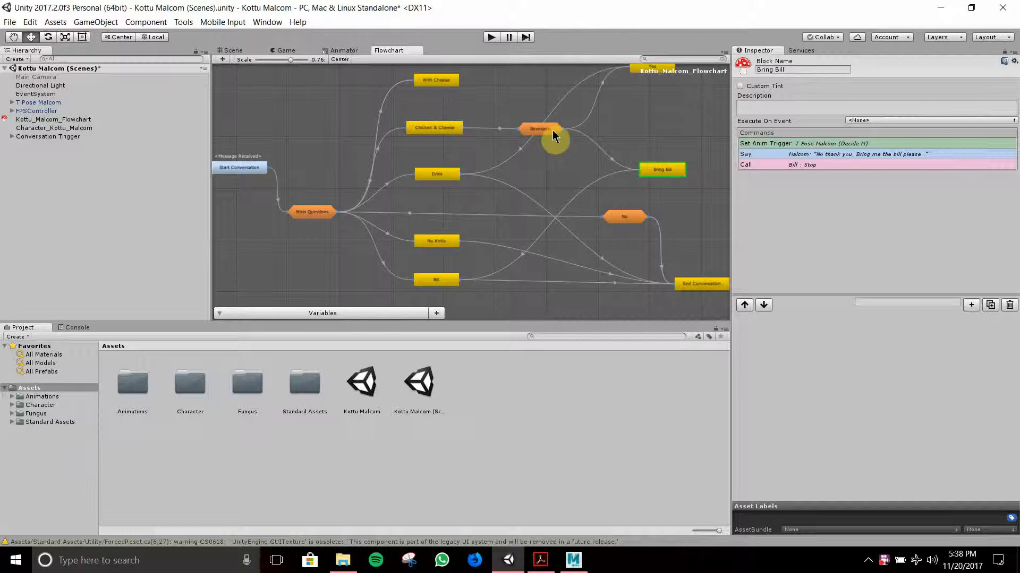
scroll(682, 132, up, 3)
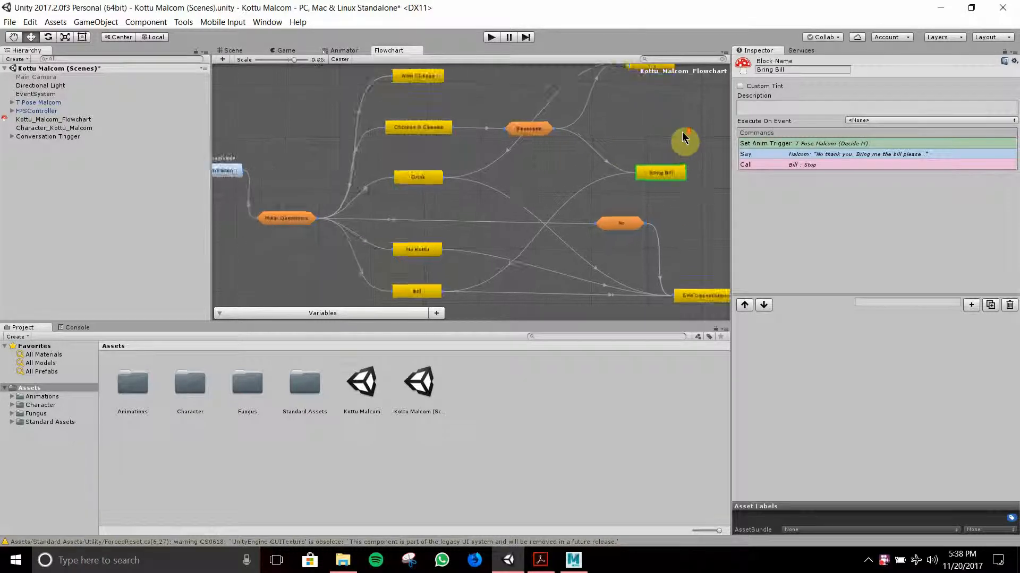
middle_drag(688, 132, 626, 219)
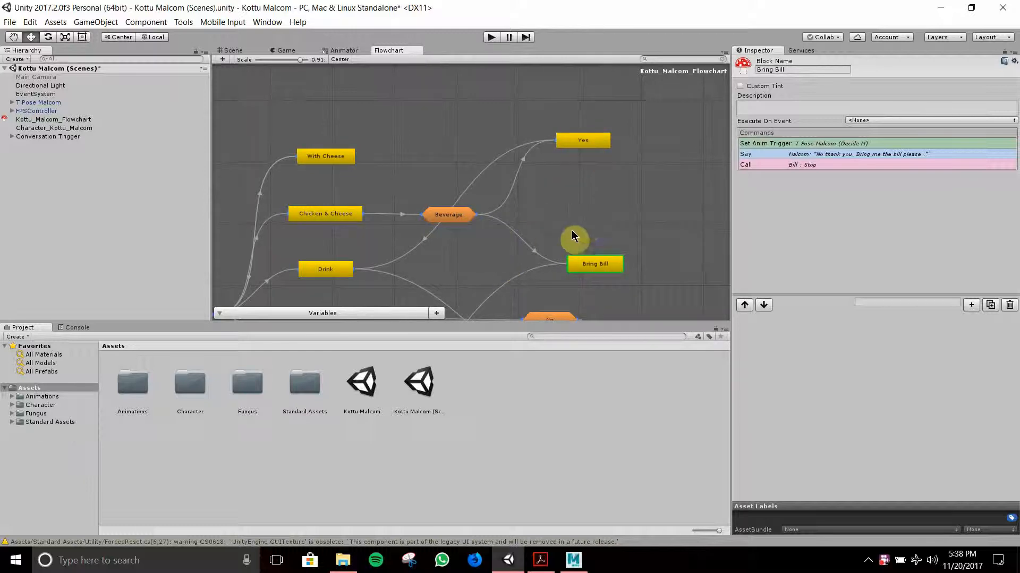
middle_drag(576, 239, 589, 188)
middle_drag(624, 243, 596, 219)
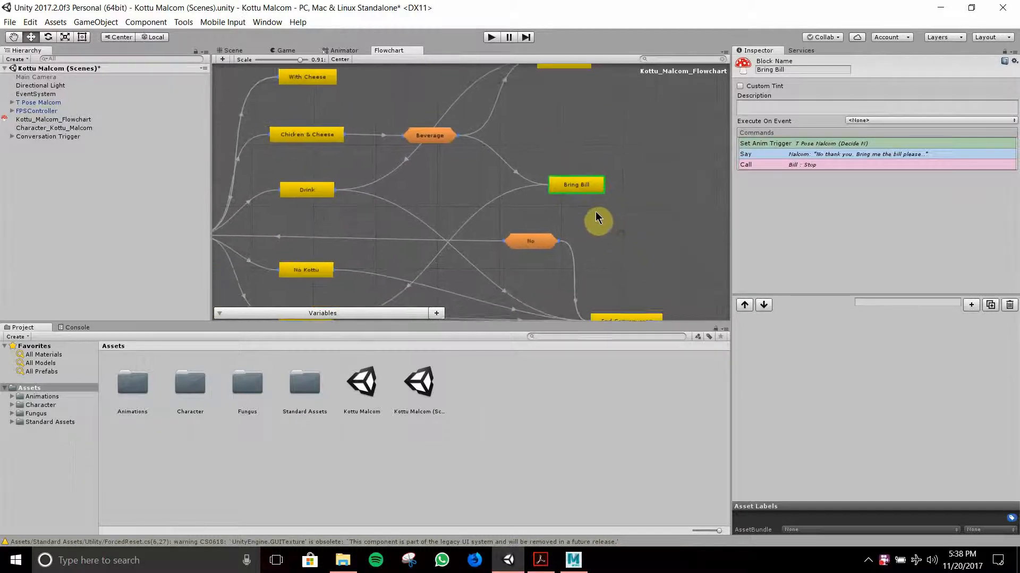
middle_drag(471, 187, 538, 150)
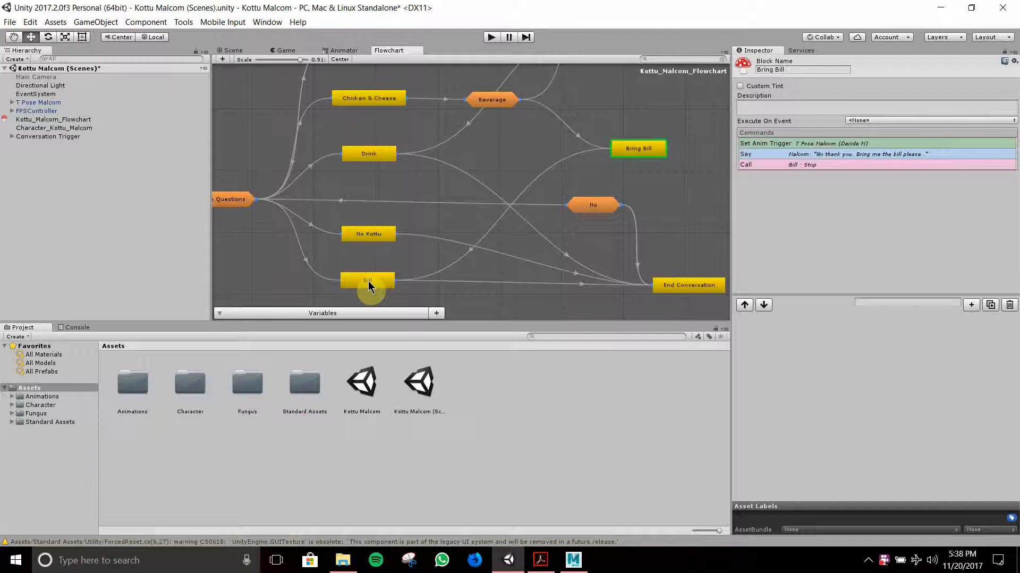
middle_drag(350, 264, 461, 277)
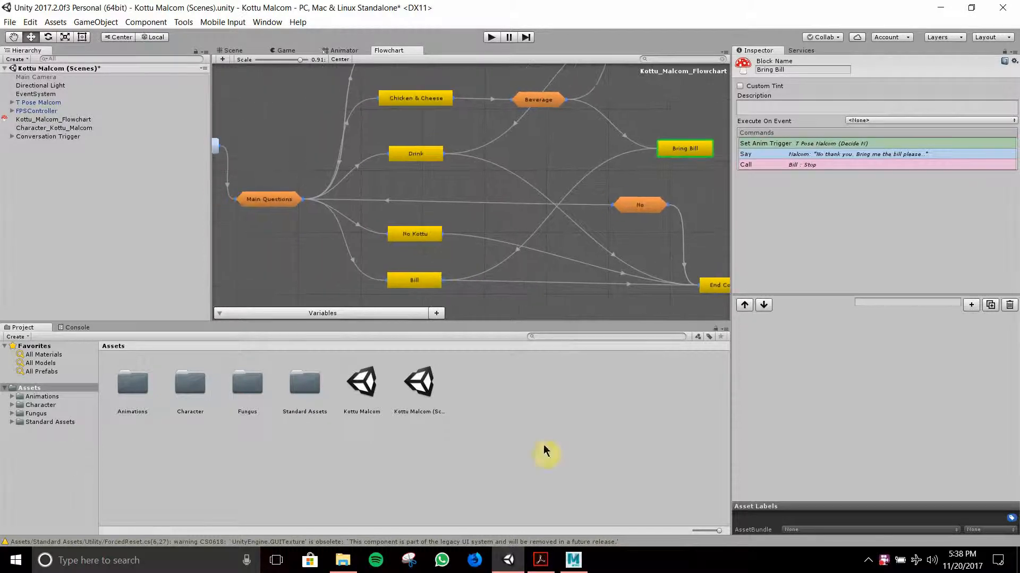
Step: Show the Scene view and bring the full T-pose character standing on the floor into view
double_click(883, 560)
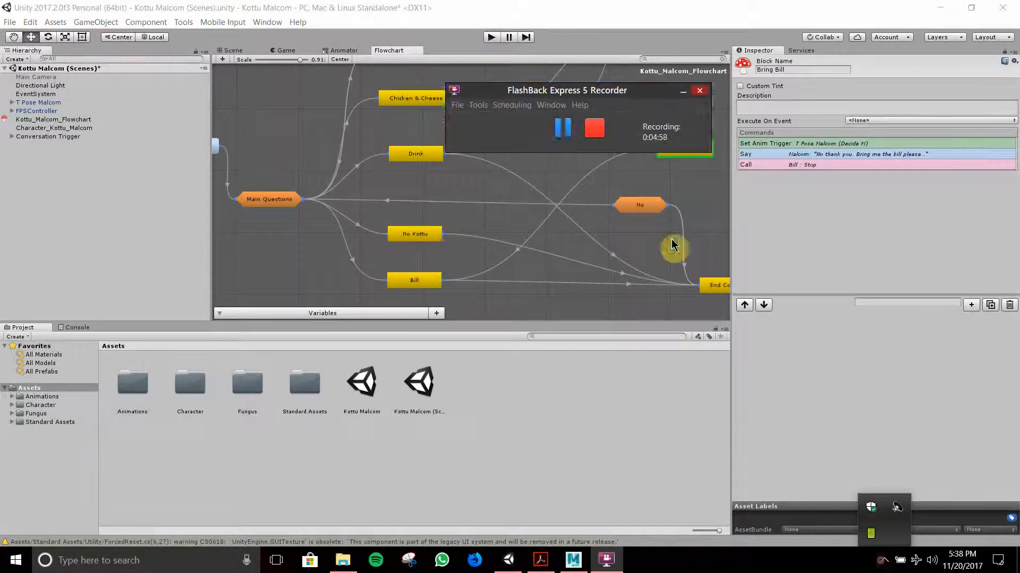
click(563, 127)
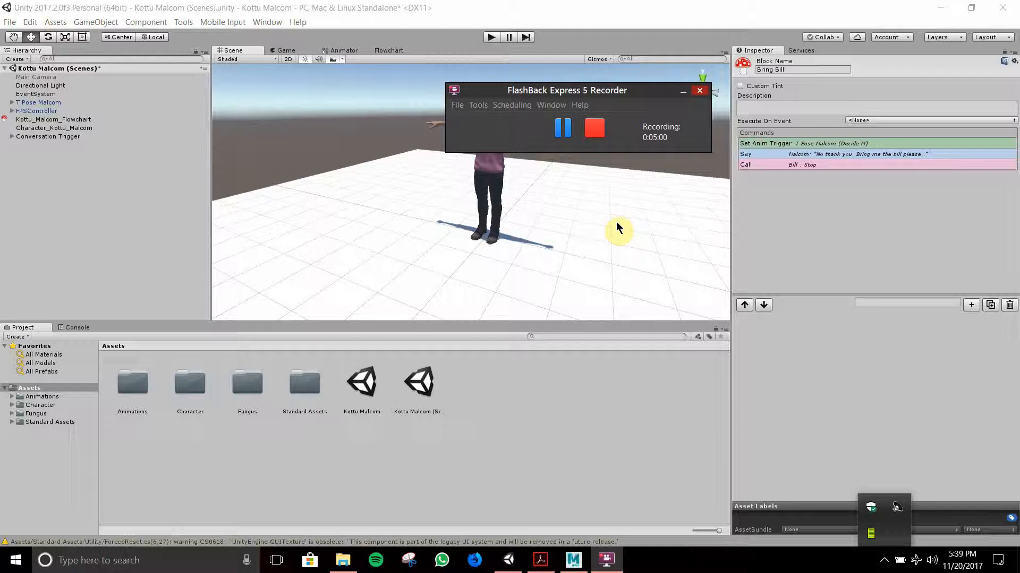
click(616, 225)
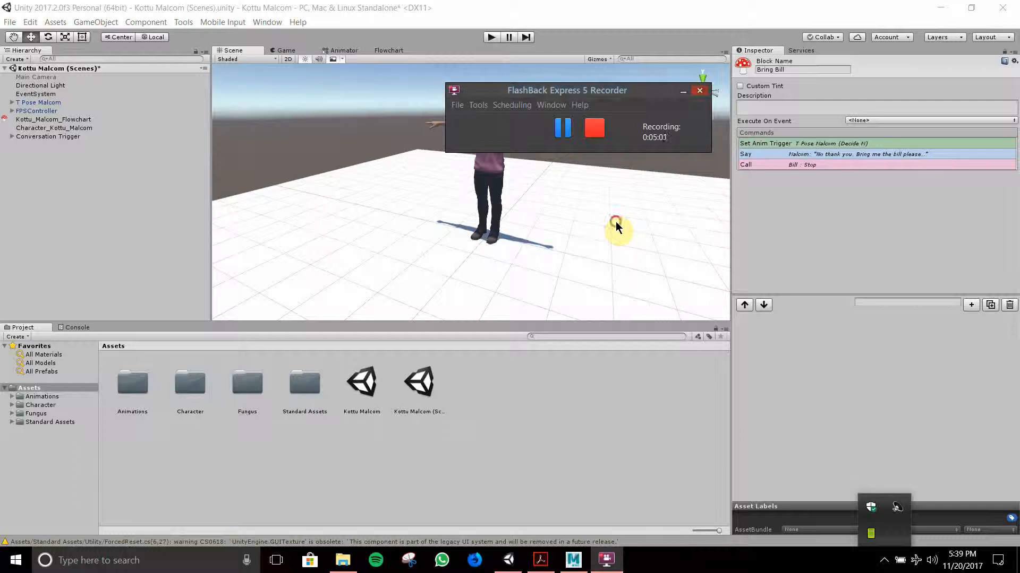
click(573, 158)
middle_drag(550, 196, 595, 191)
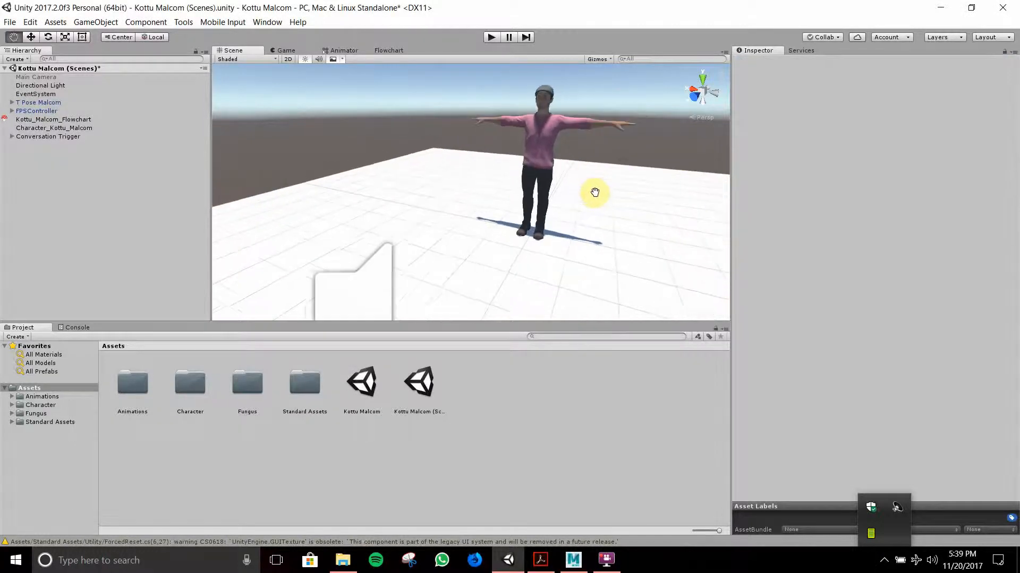
Step: Examine the FPSController in the Scene view, including its camera, audio source and First Person Controller settings
scroll(590, 188, down, 5)
scroll(587, 191, down, 4)
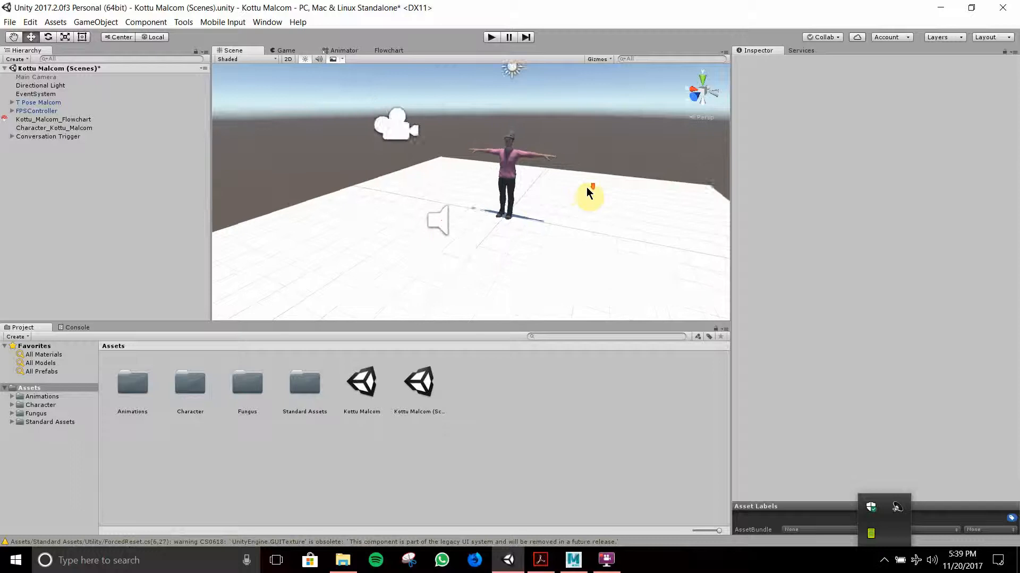
click(441, 227)
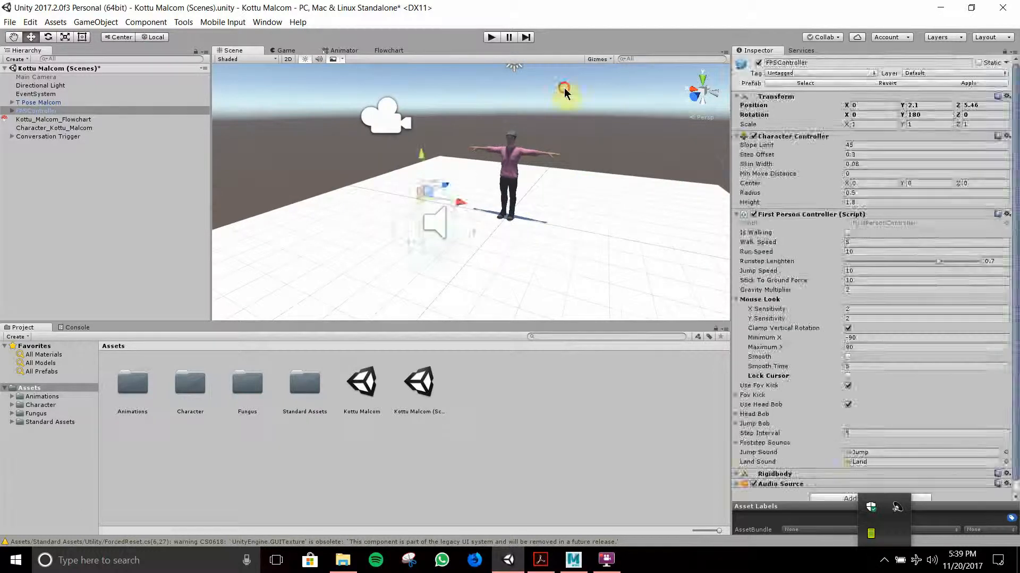
click(567, 113)
mouse_move(567, 113)
middle_down()
mouse_move(556, 170)
mouse_move(565, 107)
middle_up()
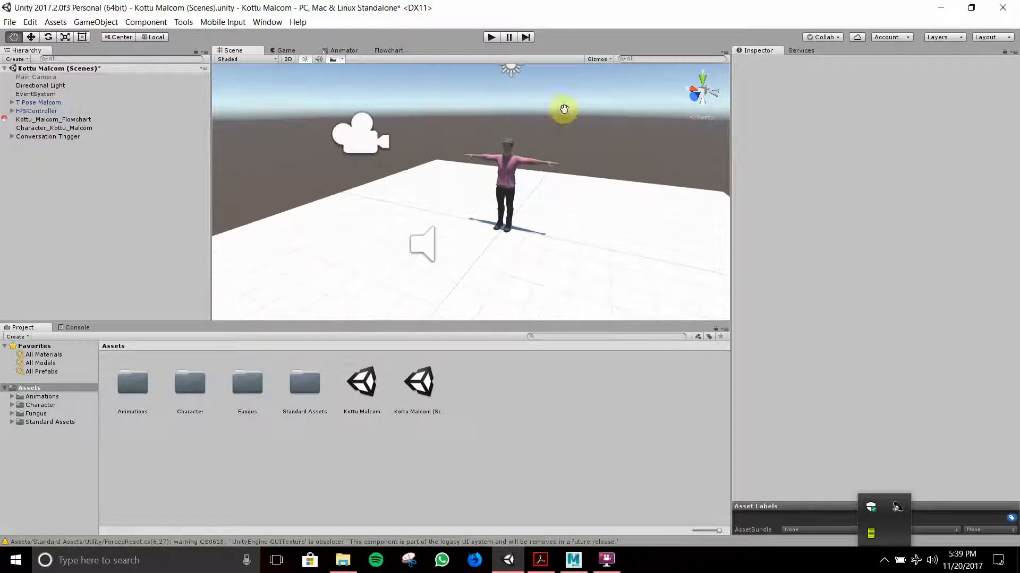
click(359, 141)
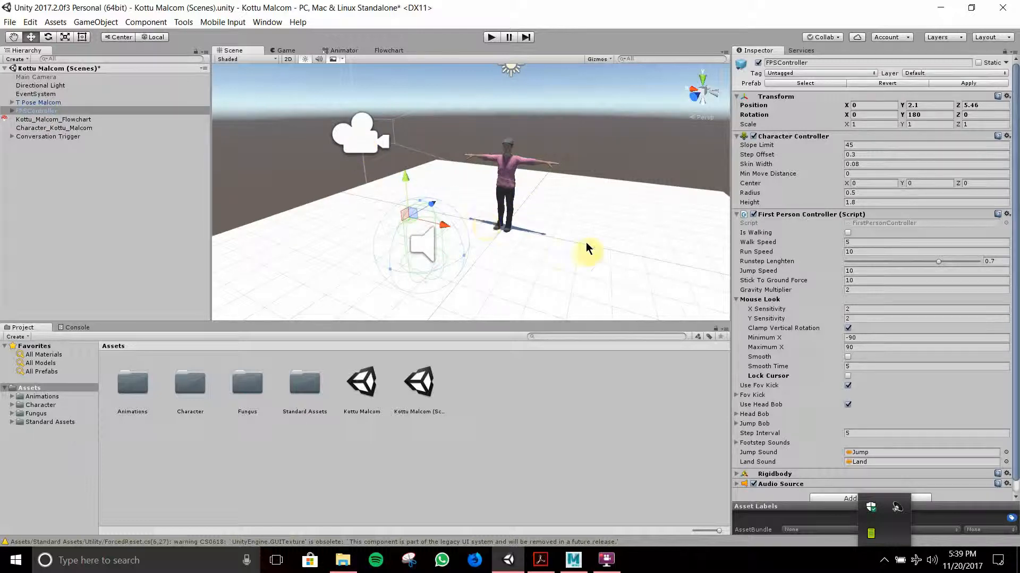
middle_drag(579, 228, 609, 232)
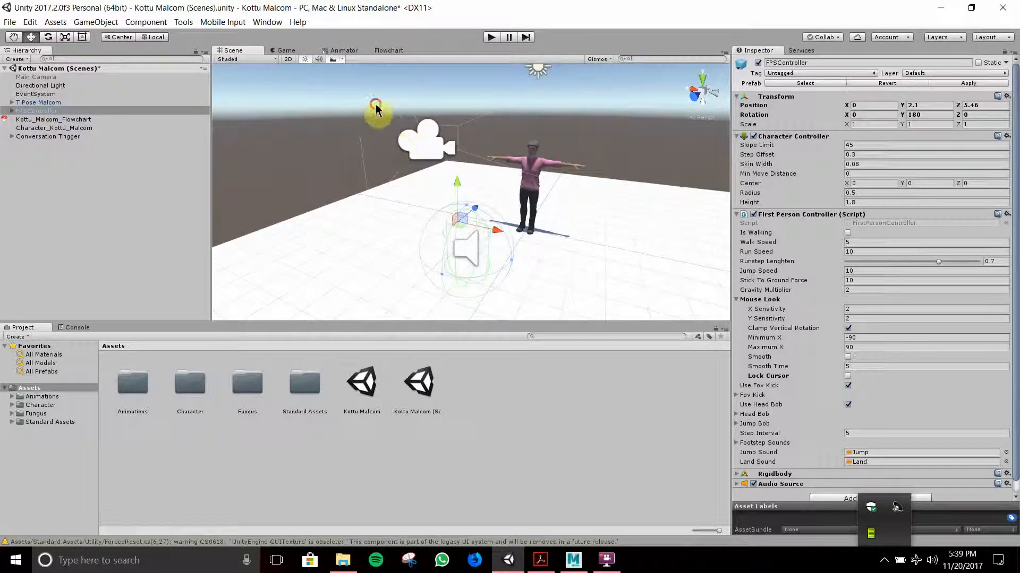
drag(376, 105, 475, 189)
click(600, 127)
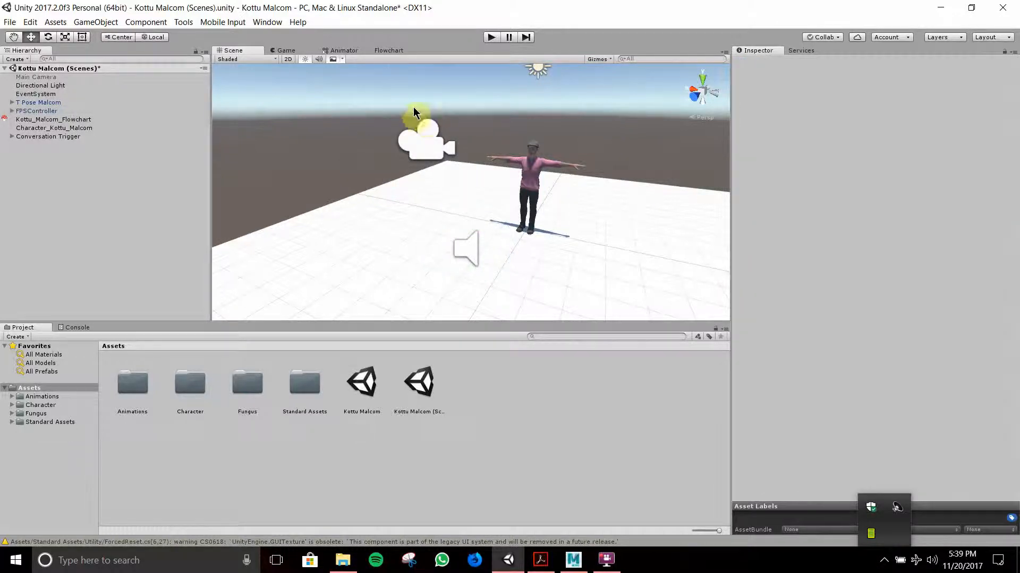
Step: Play the scene, walk up to the character until his greeting dialog starts, and stop the playback
click(384, 50)
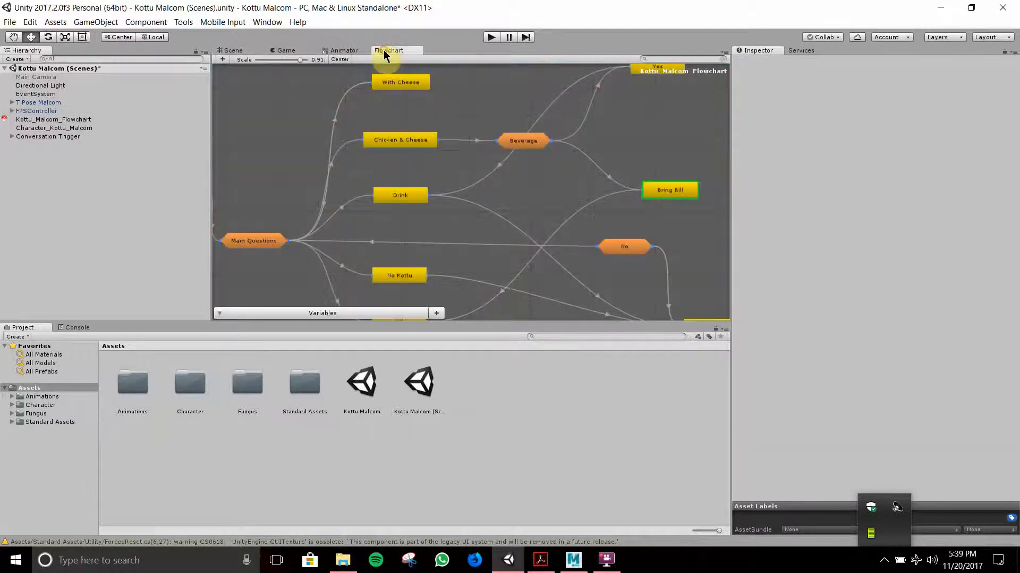
click(246, 50)
click(487, 37)
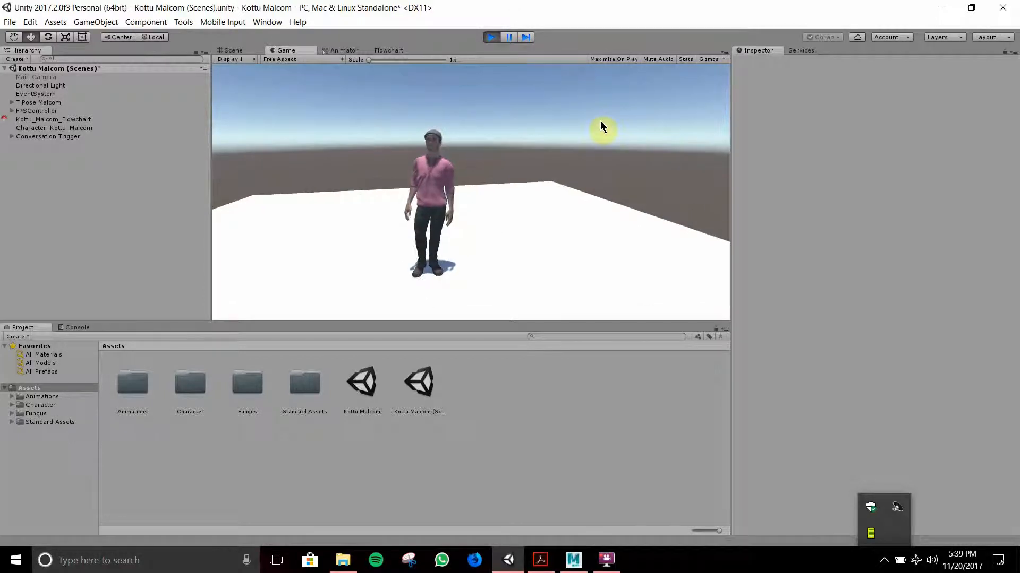
key(w)
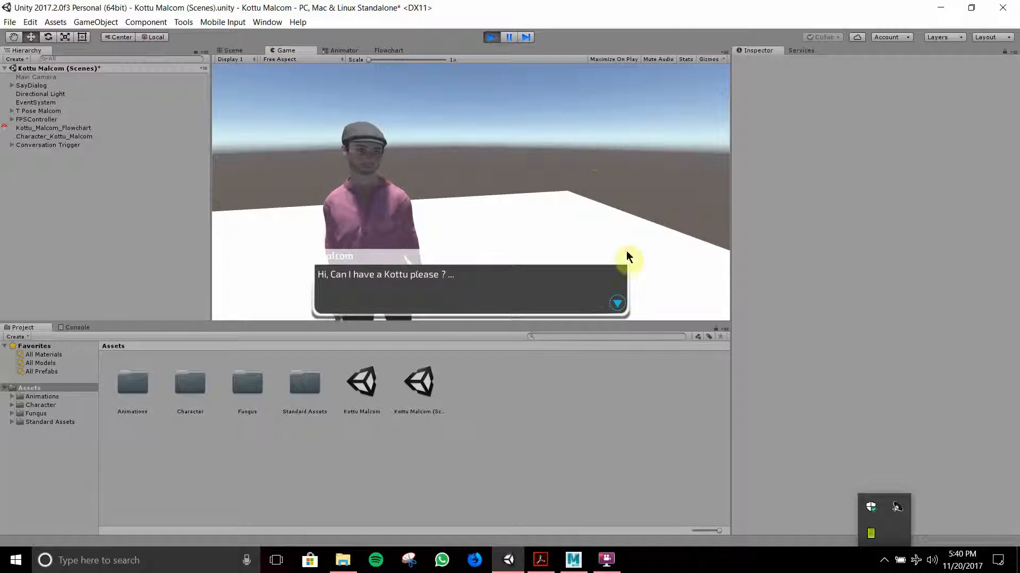
click(492, 37)
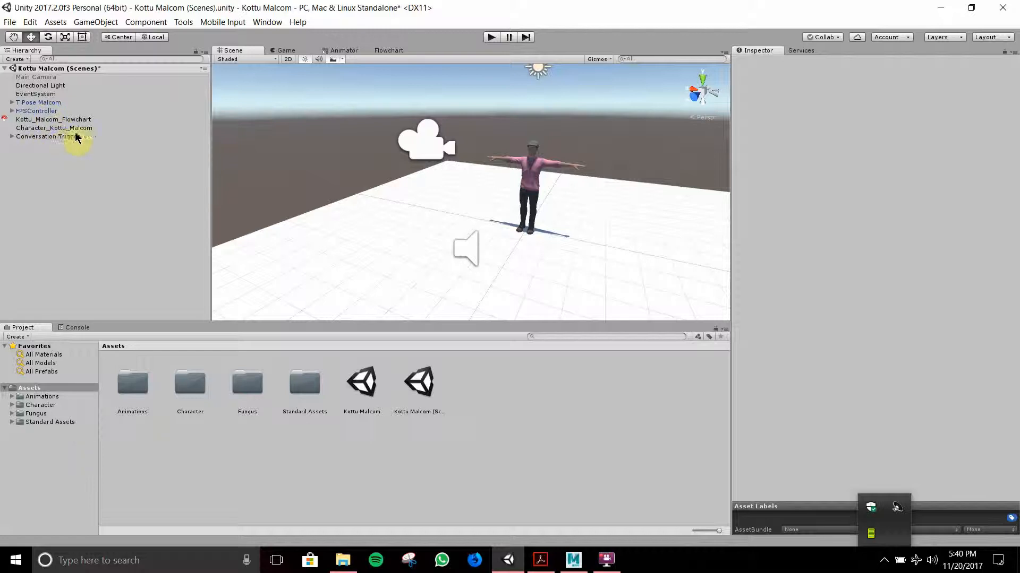
Step: Inspect the Conversation Trigger's components, briefly toggling its Box Collider and Mesh Renderer to reveal the trigger cube at the character's feet
click(45, 128)
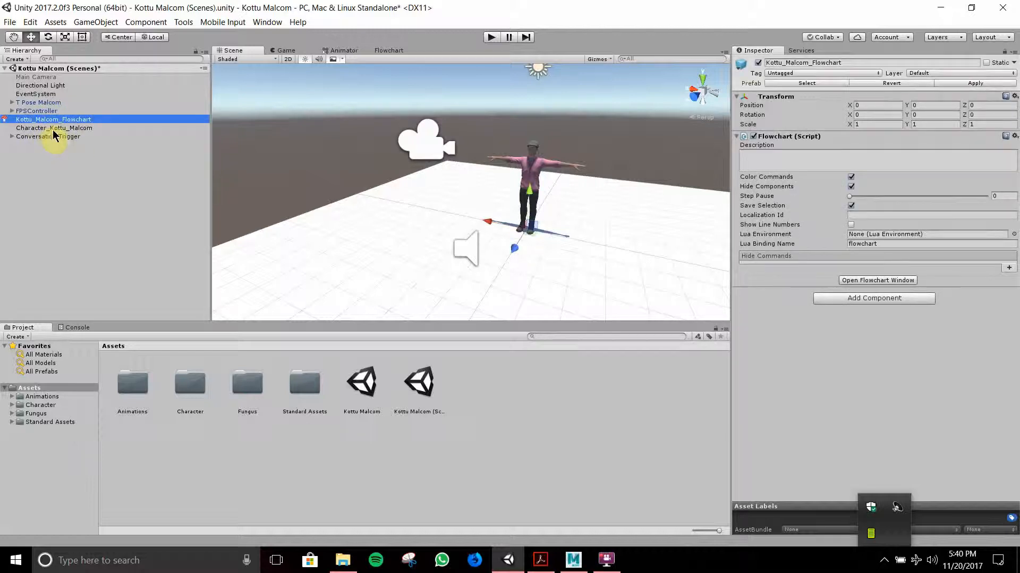
click(55, 137)
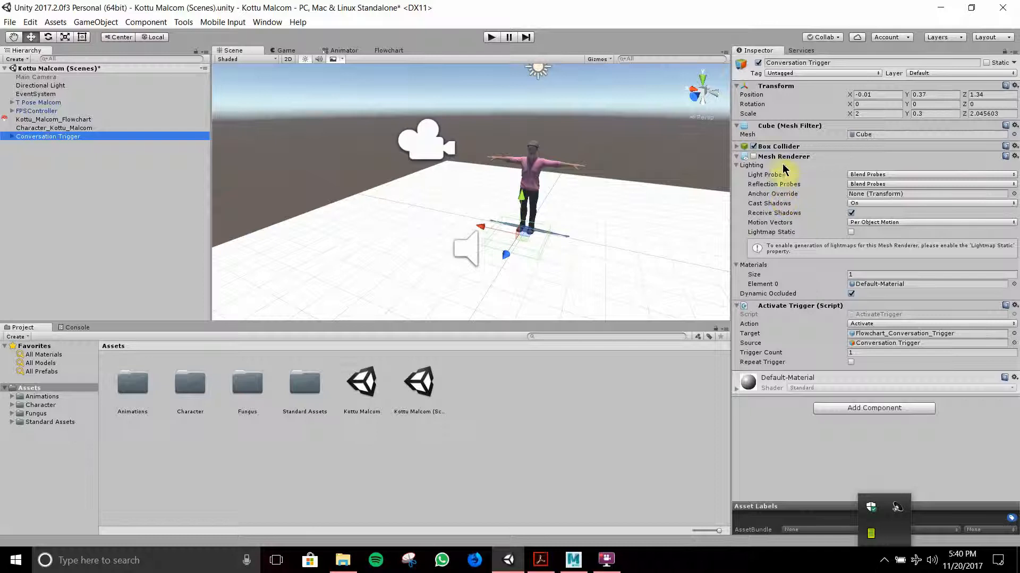
click(754, 147)
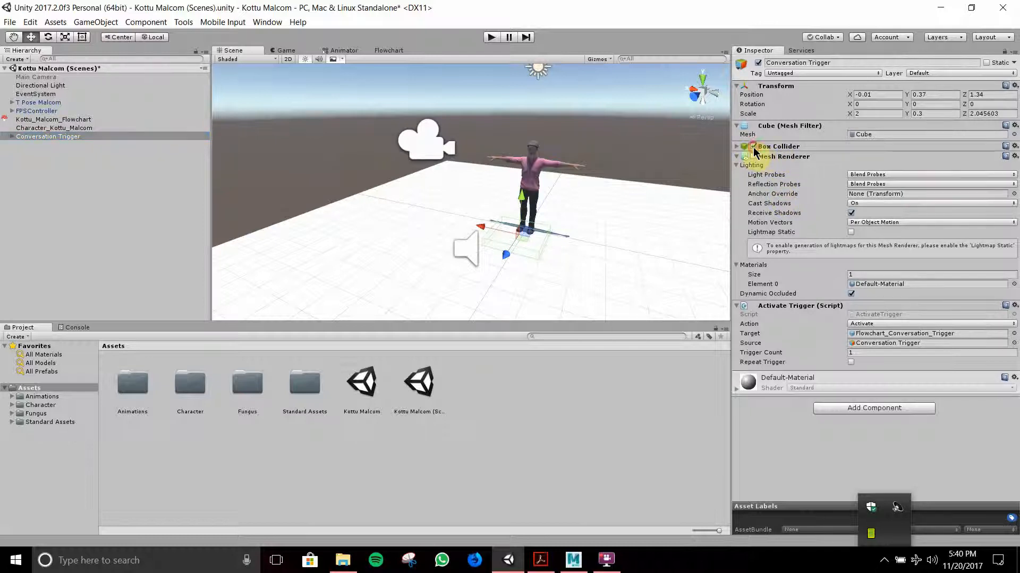
click(754, 147)
click(754, 158)
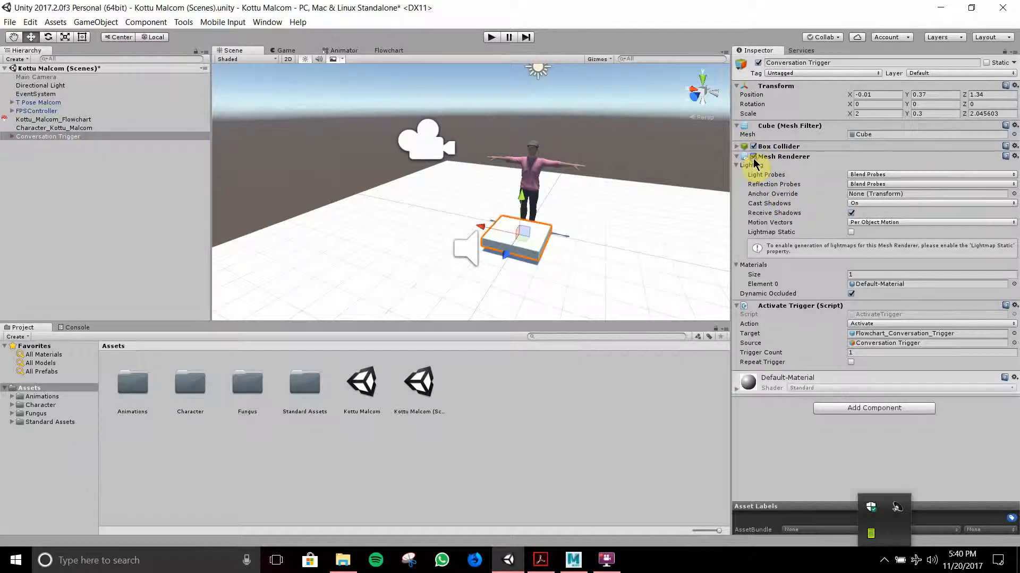
click(753, 157)
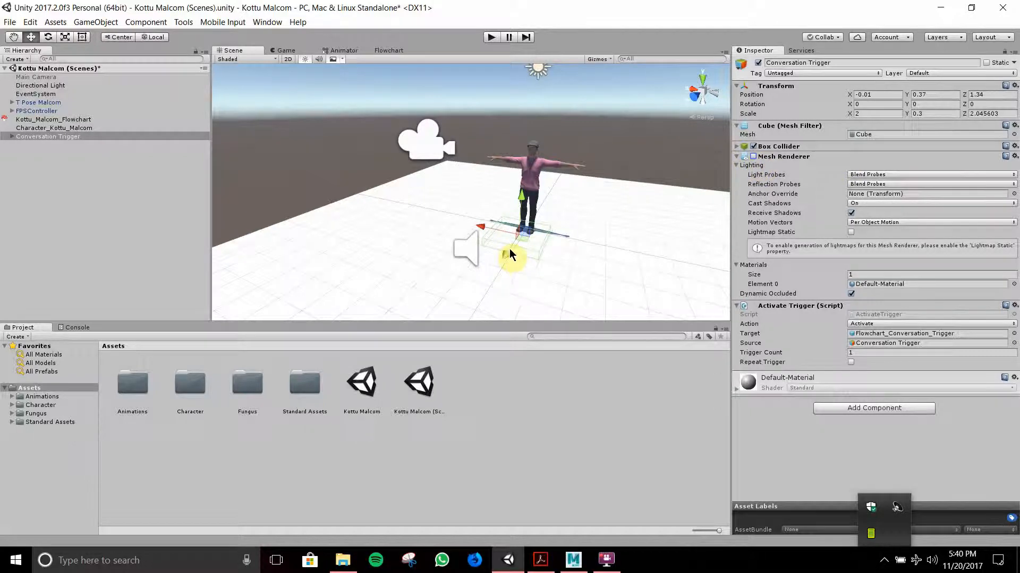
drag(605, 234, 473, 132)
click(624, 157)
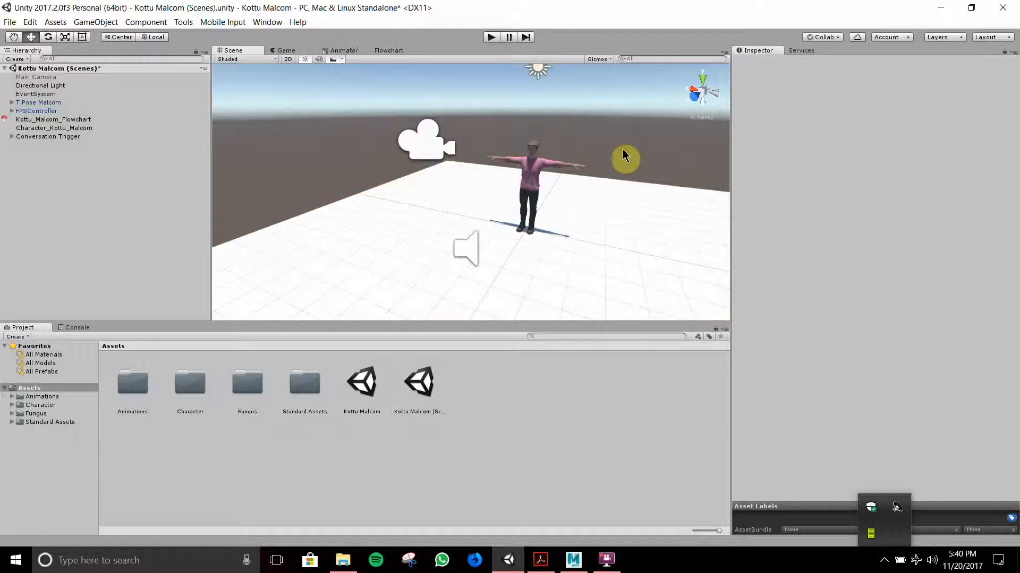
drag(598, 254, 472, 118)
click(659, 167)
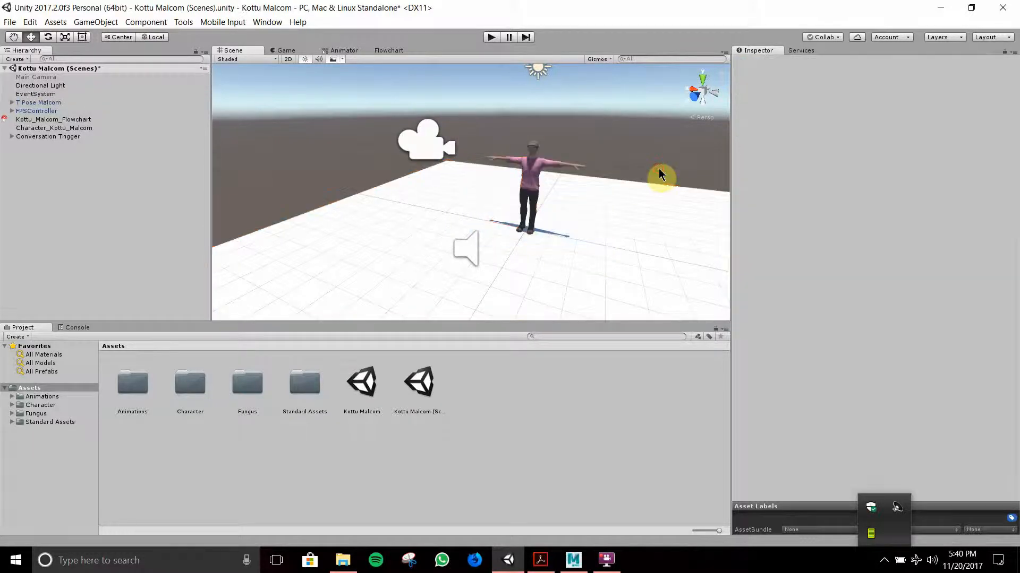
Step: Play the scene again, walk up to the character and advance the conversation through his greeting and his extra cheese reply
click(492, 38)
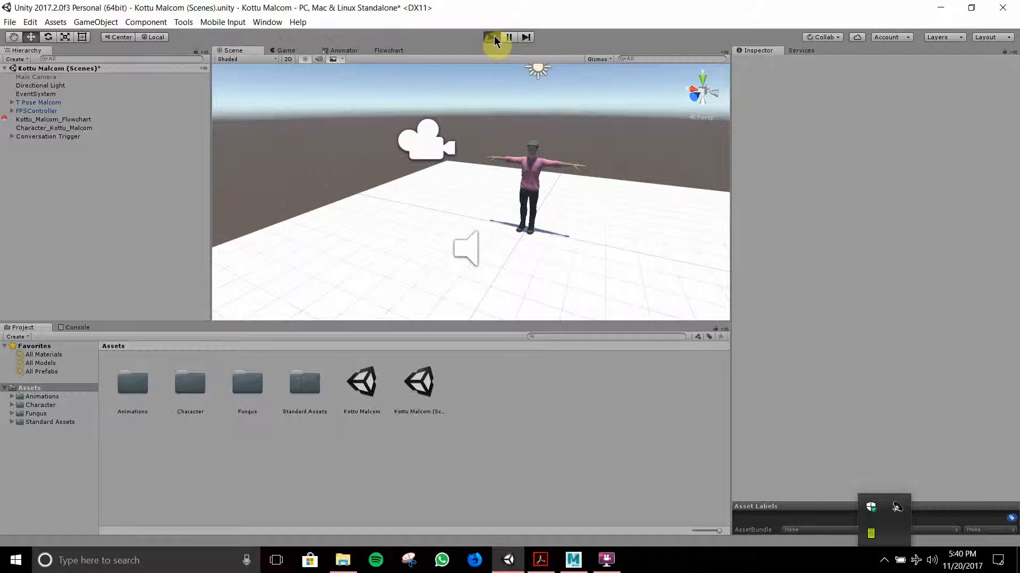
click(607, 560)
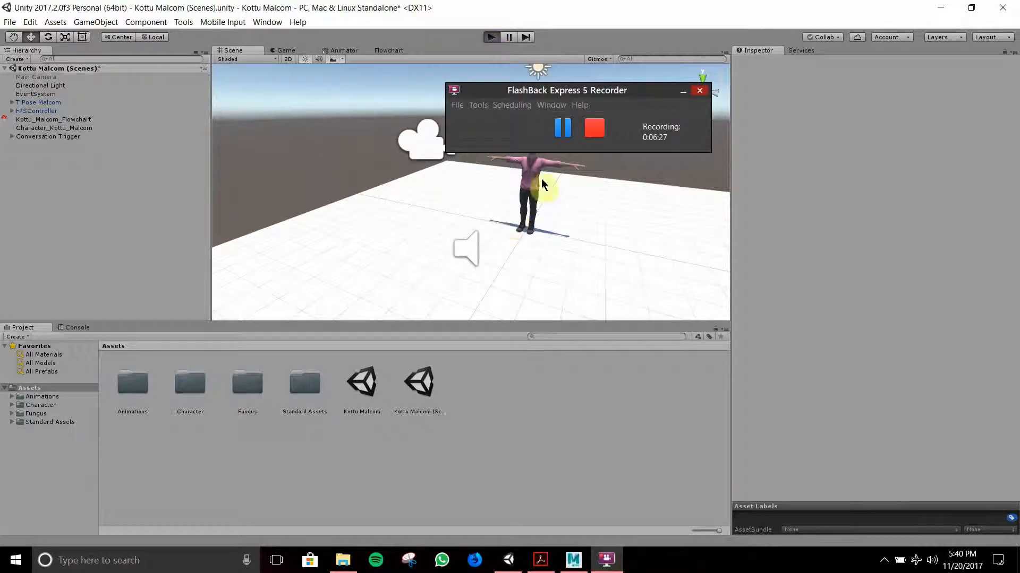
click(683, 91)
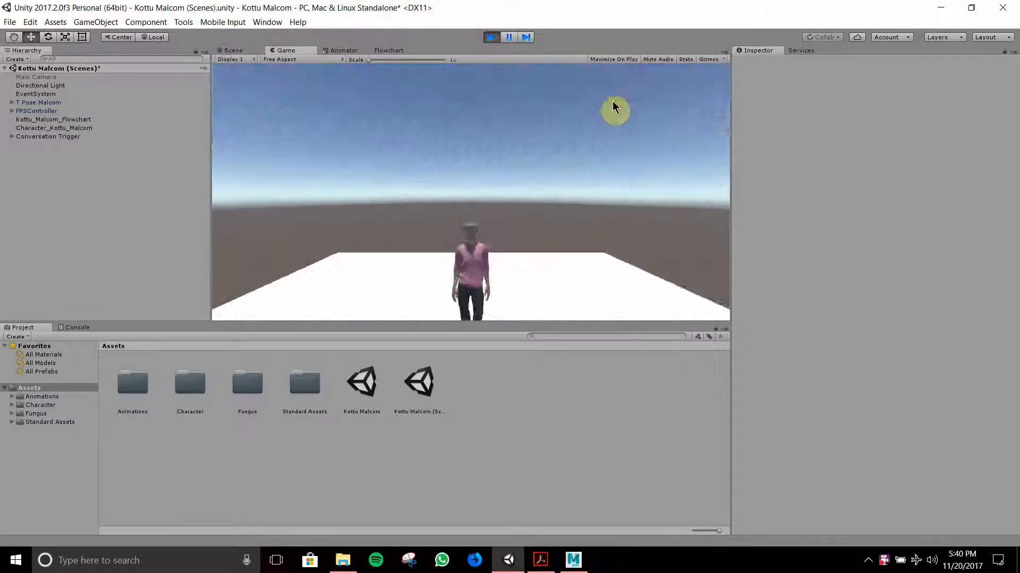
key(w)
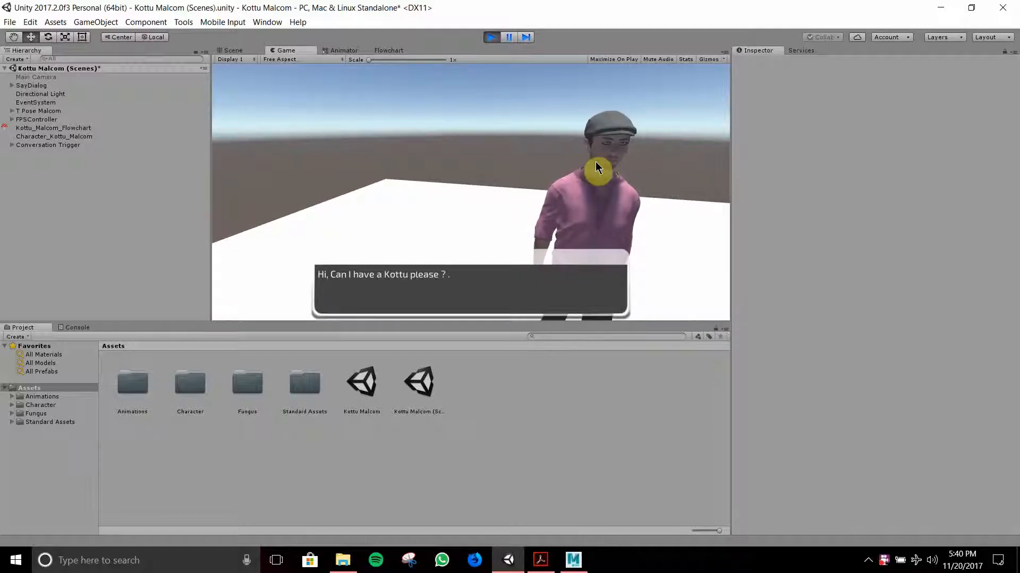
click(611, 300)
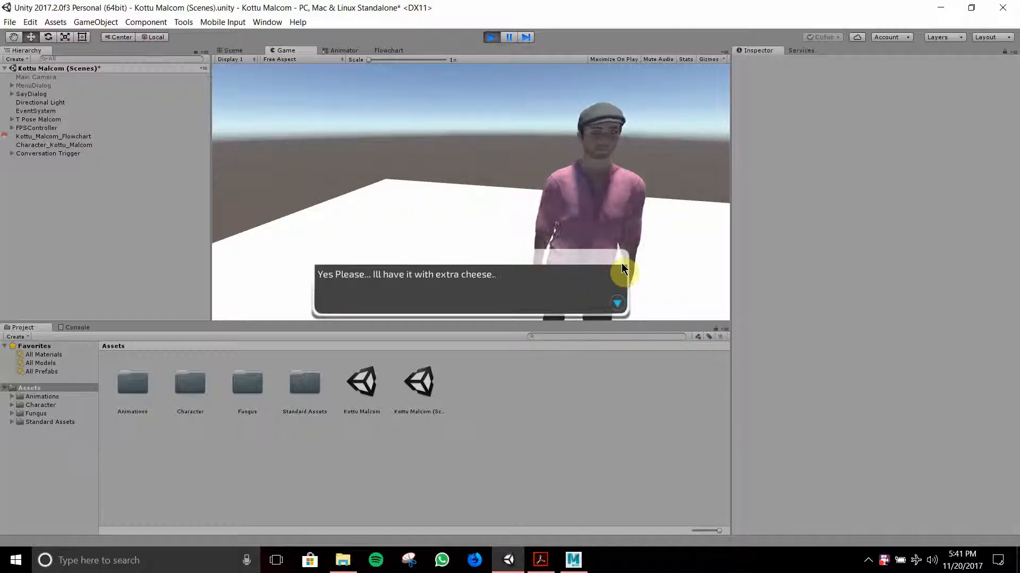
click(621, 305)
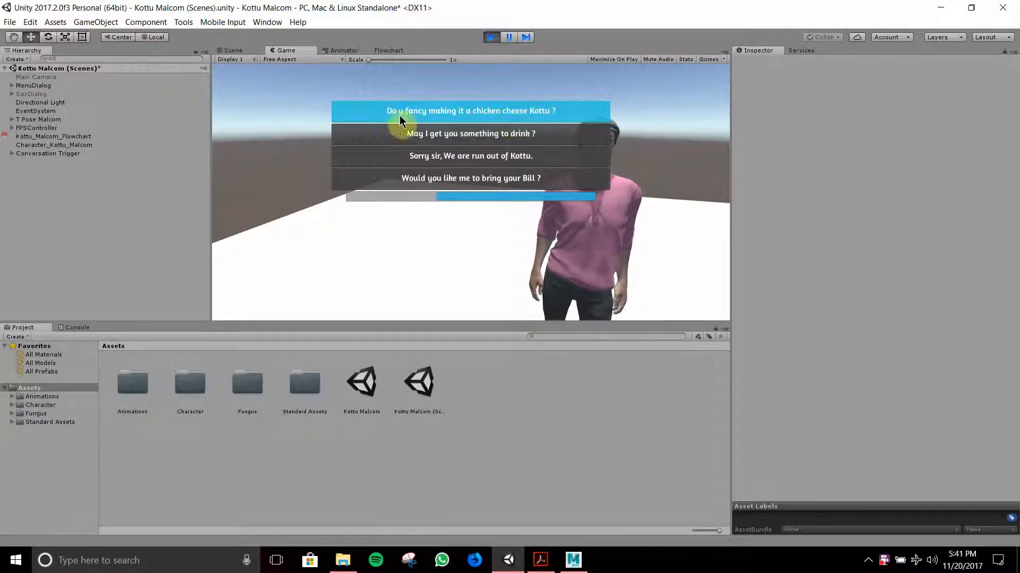
Step: Offer the chicken cheese Kottu, choose "Do you like to pay the bill ?" and advance the dialog to the conversation's end
click(432, 116)
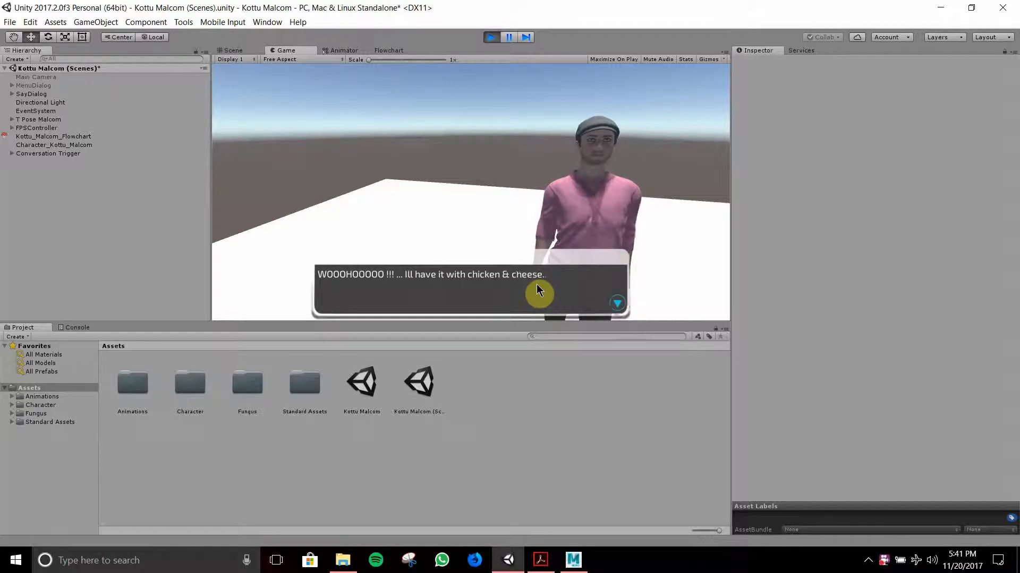
click(622, 304)
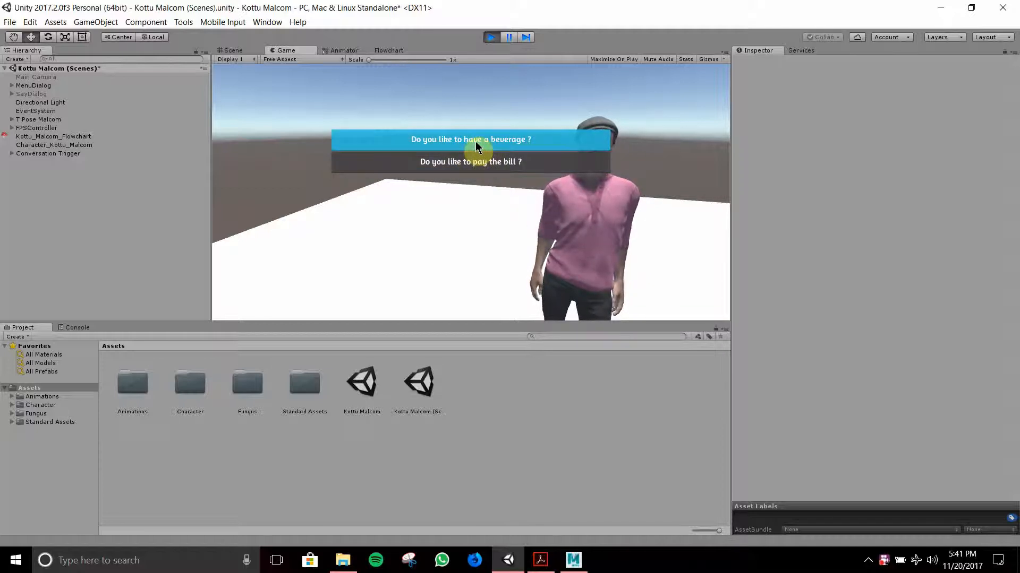
click(500, 161)
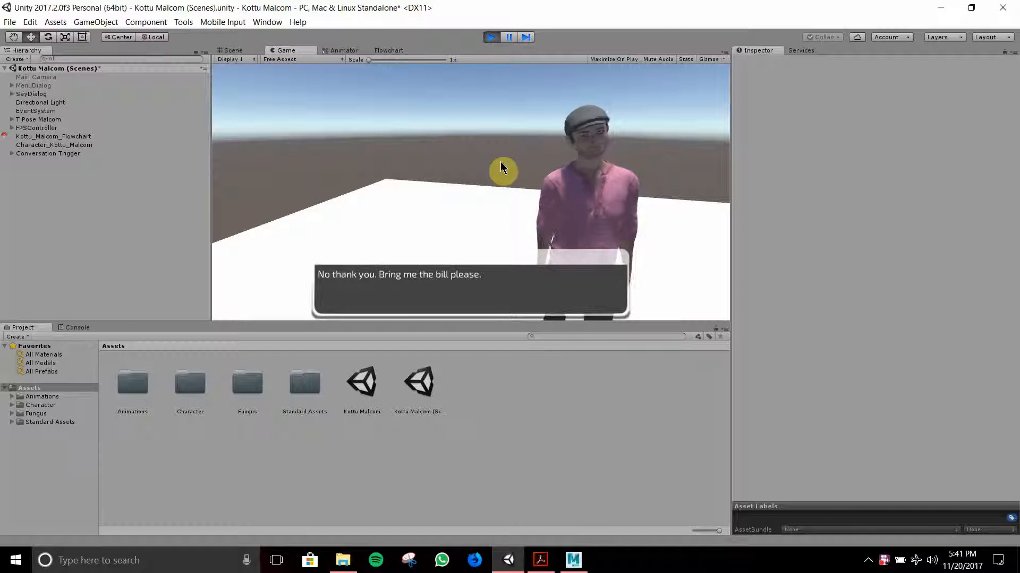
click(618, 307)
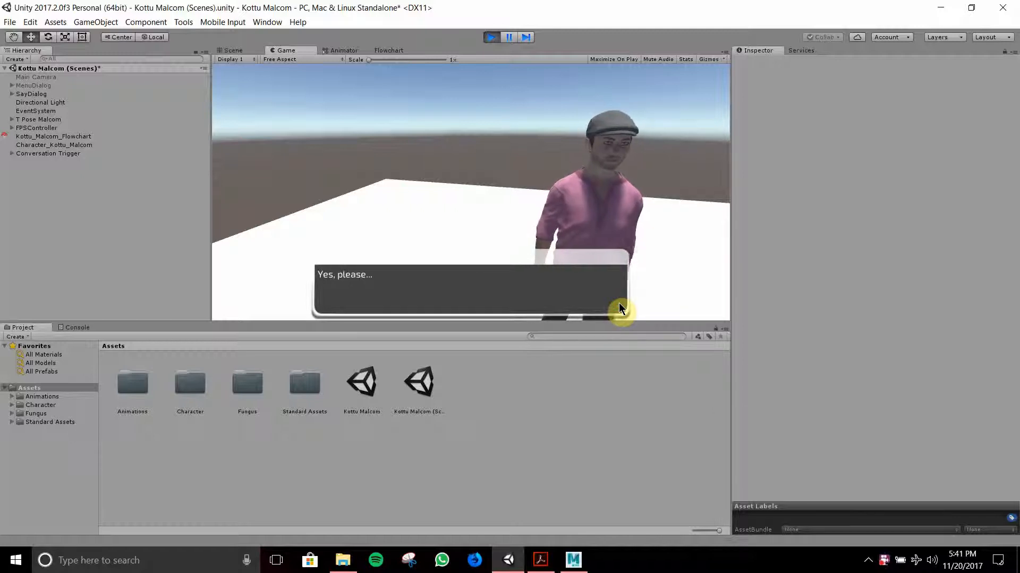
click(619, 304)
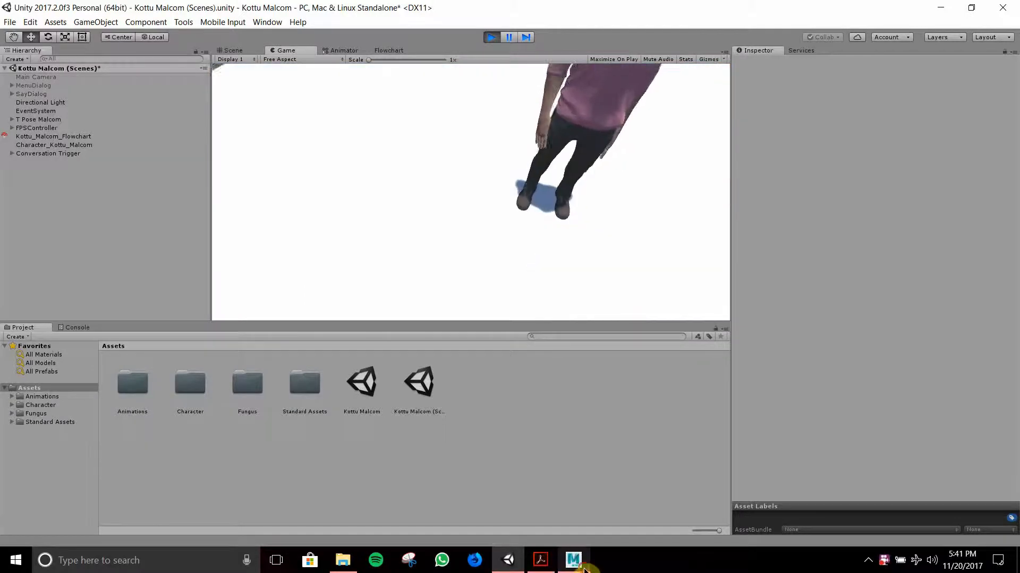
click(584, 568)
click(573, 562)
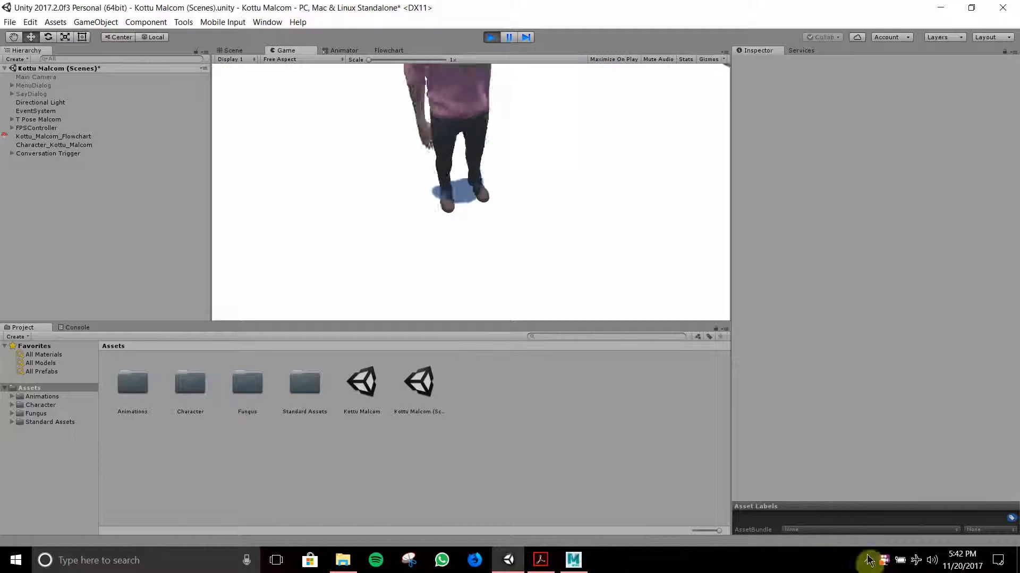
double_click(886, 560)
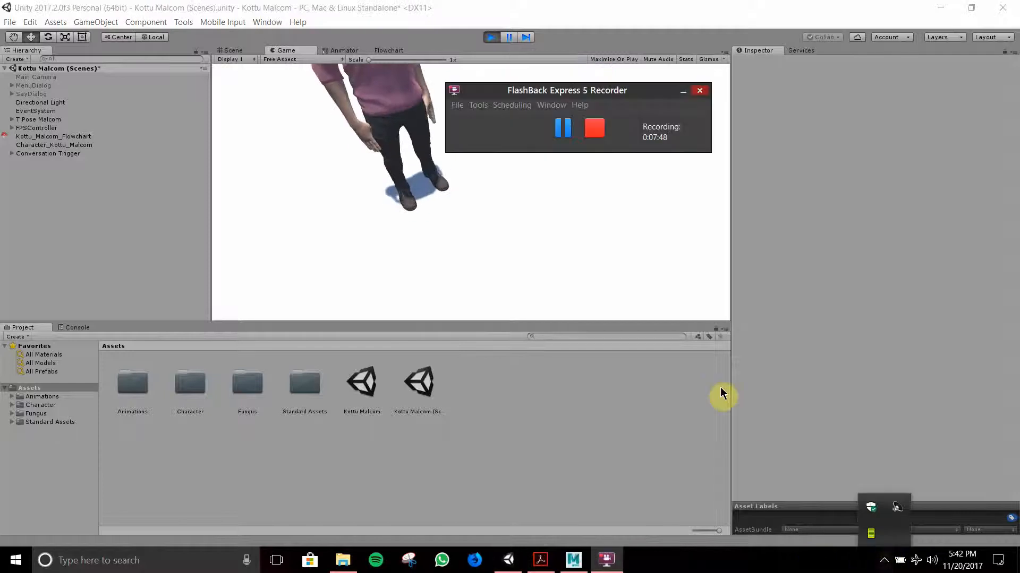
click(563, 128)
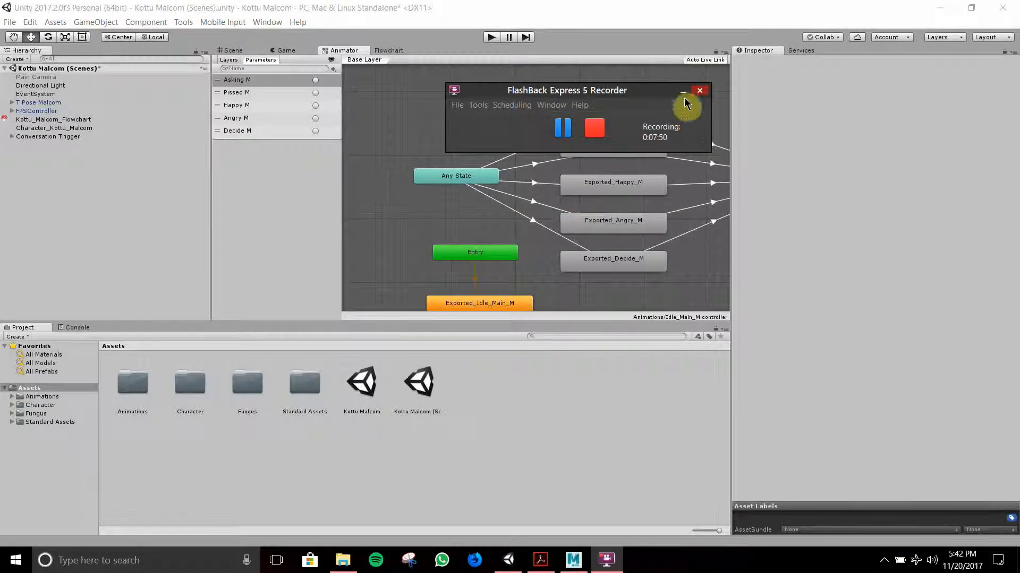
click(683, 94)
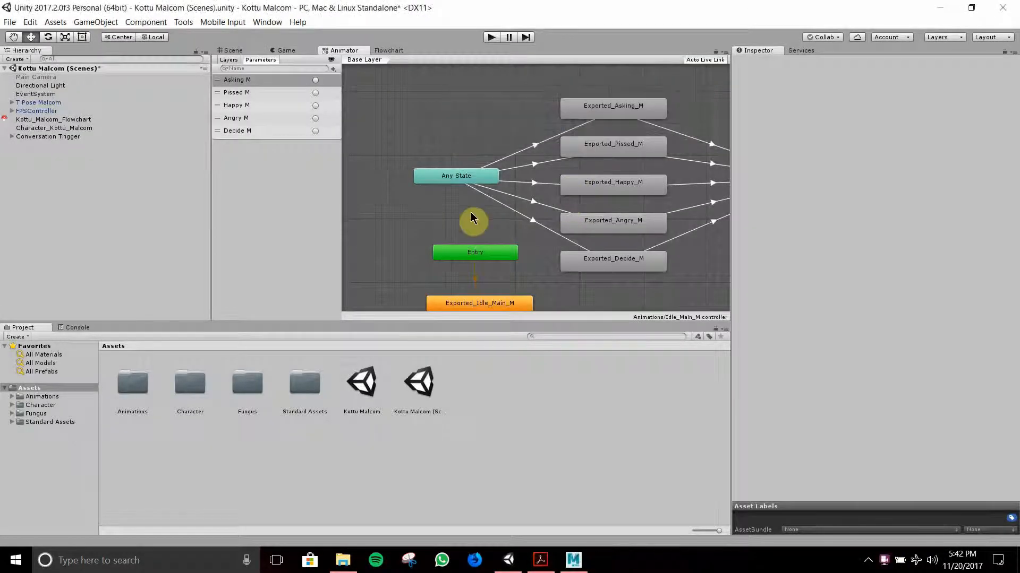
Step: Examine the Idle_Main_M controller's five exported animation states, from Exported_Asking_M to Exported_Decide_M, and their links from Any State to Exit
middle_drag(681, 282, 616, 252)
scroll(616, 253, down, 1)
scroll(616, 253, up, 3)
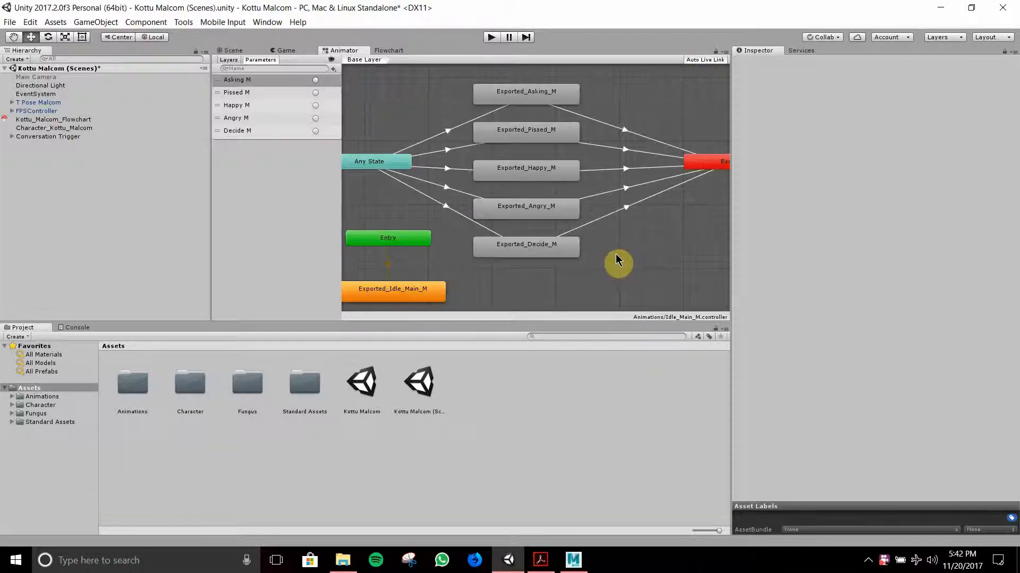
drag(634, 274, 467, 72)
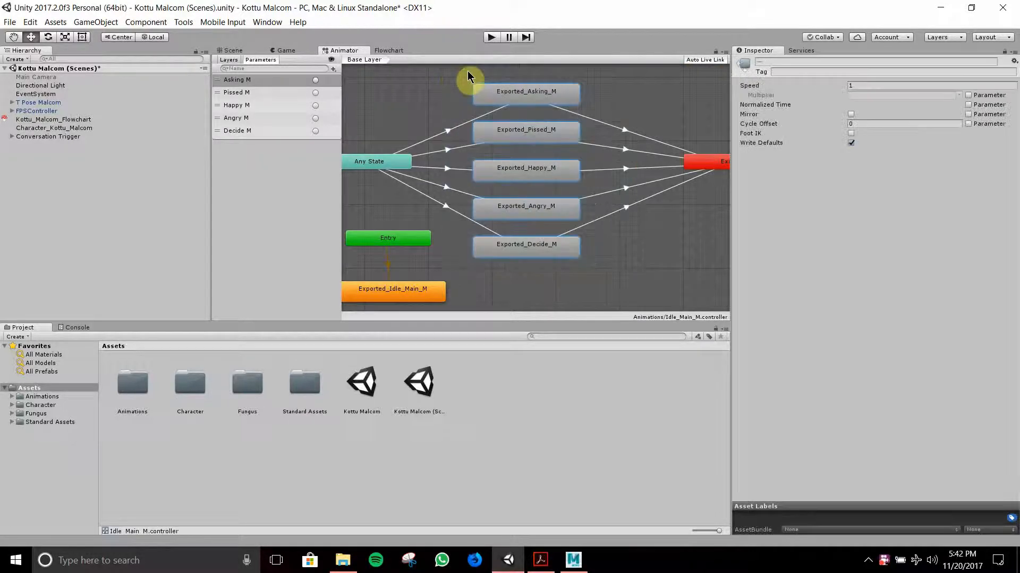
click(453, 64)
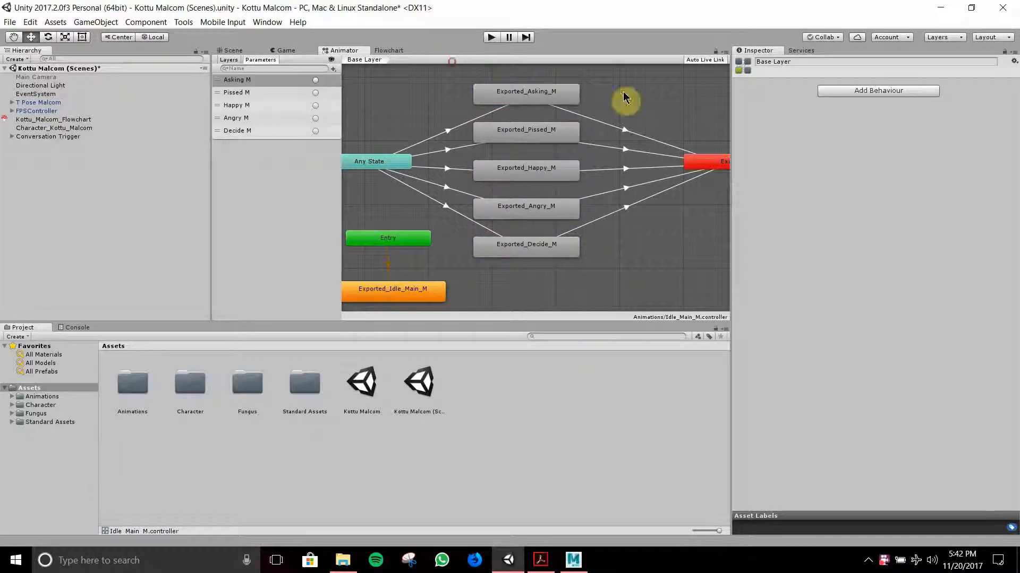
drag(609, 267, 451, 72)
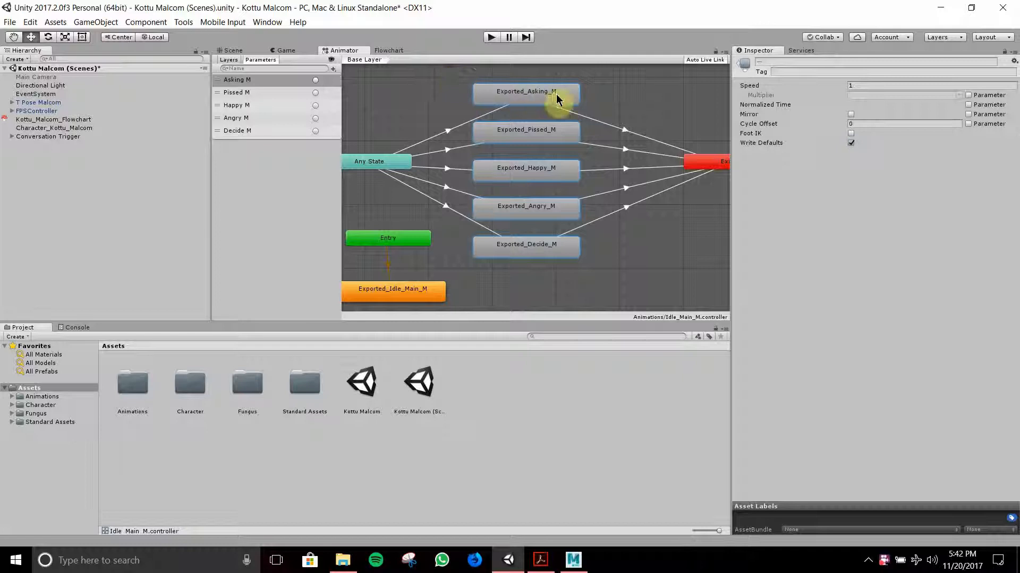
Step: Move the Exit state closer to the exported states and inspect the transition from Any State to Exported_Asking_M
drag(702, 162, 663, 175)
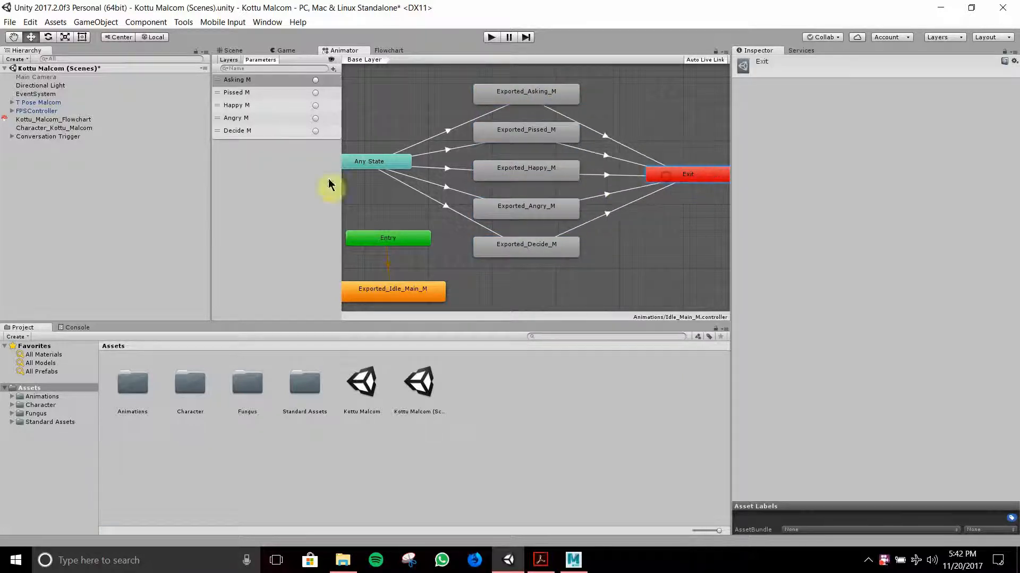
click(455, 130)
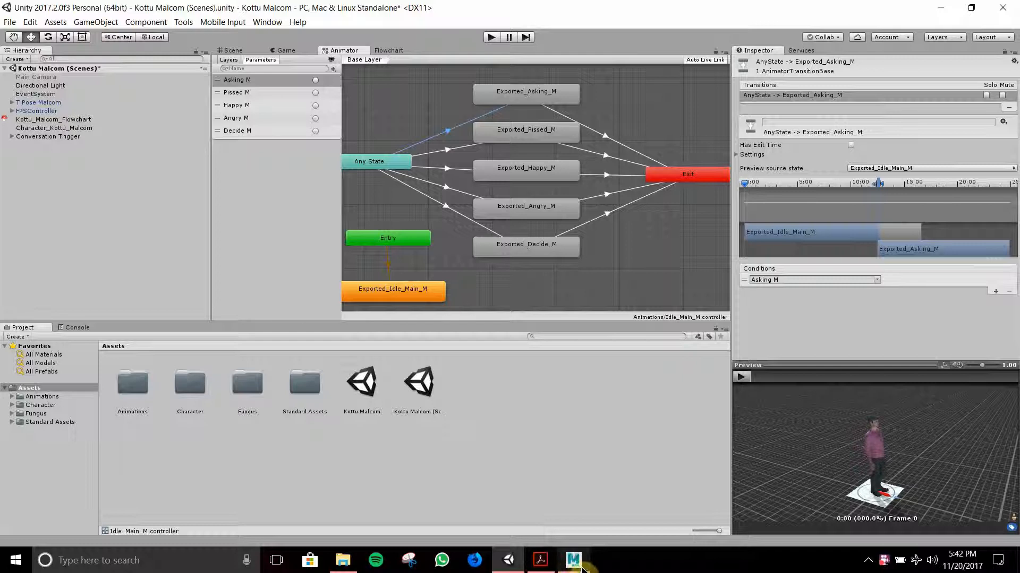
double_click(885, 560)
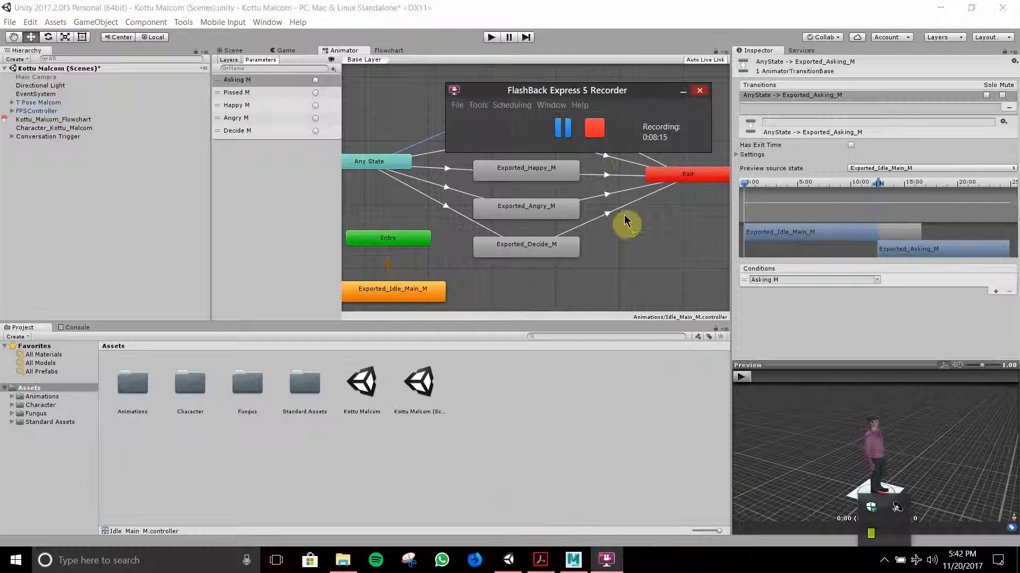